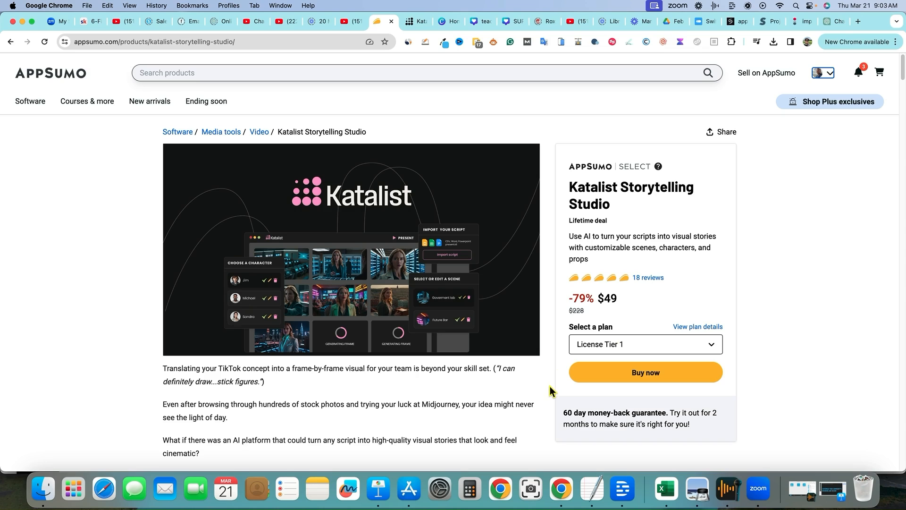
# Step: Read through the Katalist Storytelling Studio deal page's introduction, TL;DR, At-a-glance and Overview sections
pyautogui.scroll(-1, 550, 387)
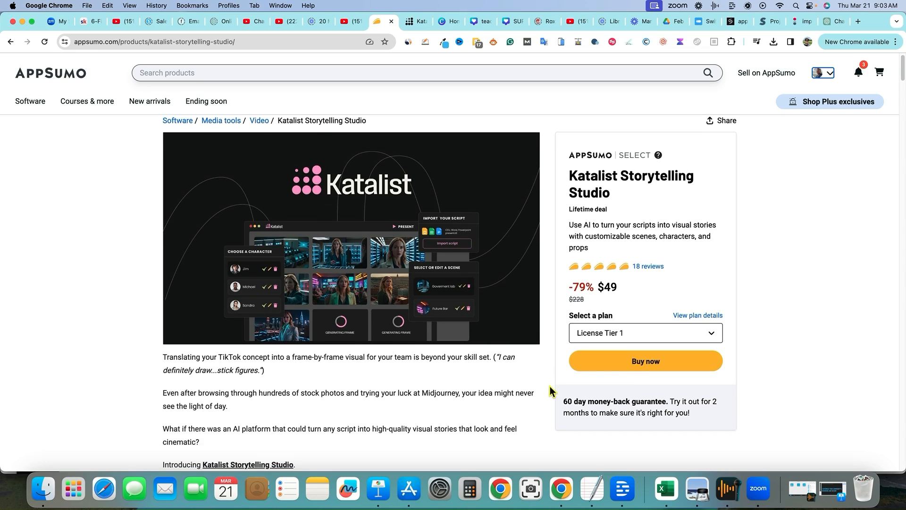
pyautogui.scroll(-1, 547, 383)
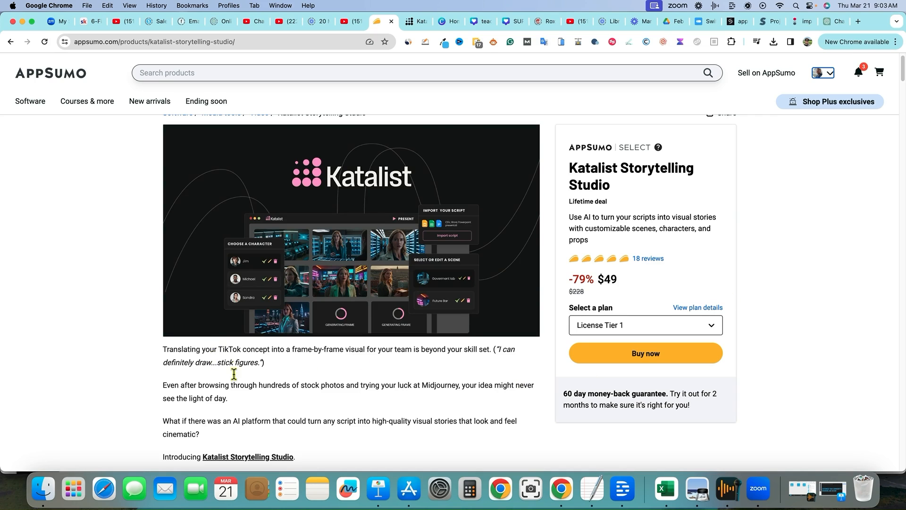
pyautogui.scroll(-1, 228, 375)
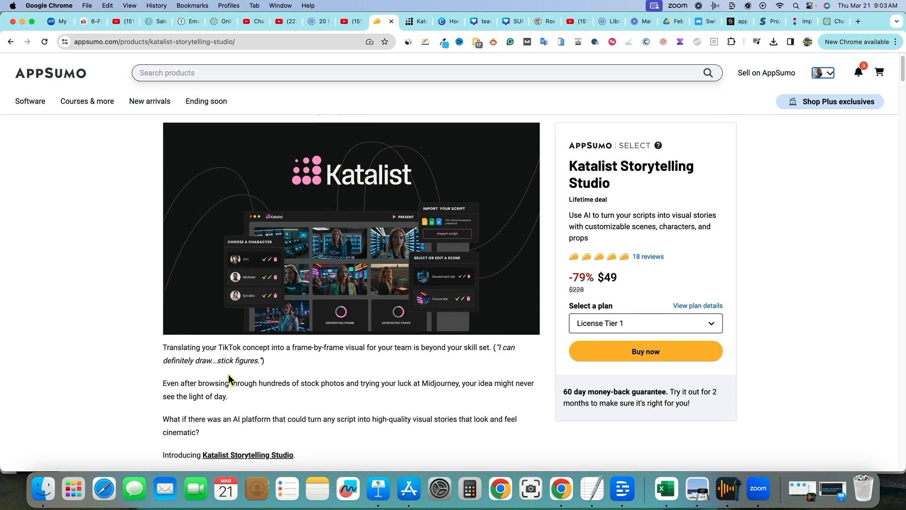
pyautogui.scroll(-1, 228, 375)
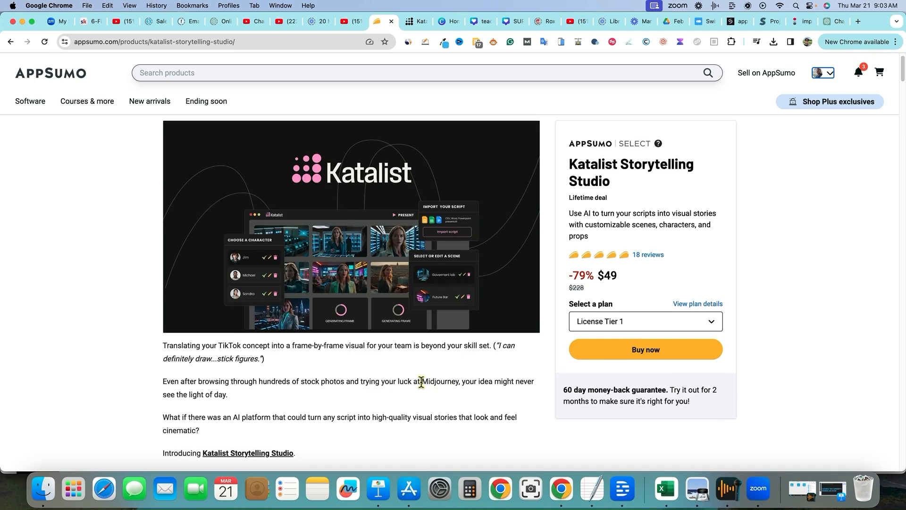
pyautogui.scroll(1, 417, 372)
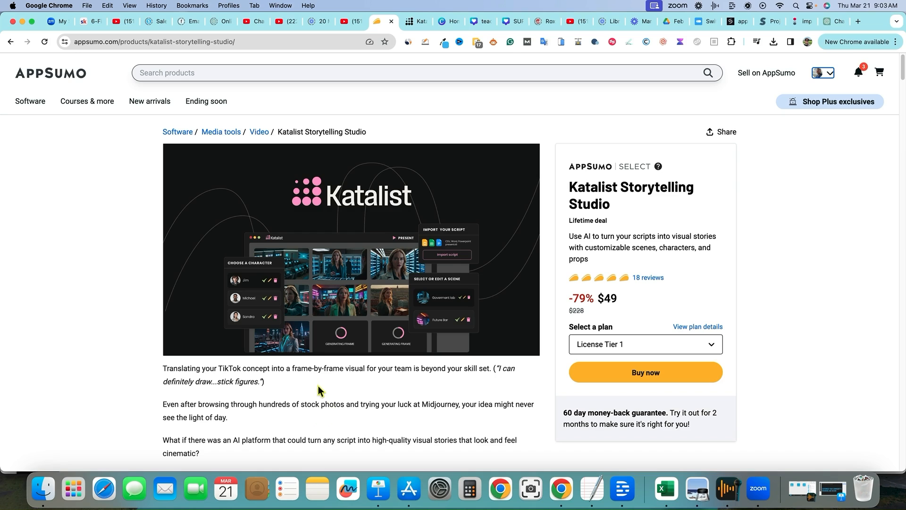
pyautogui.scroll(-1, 302, 392)
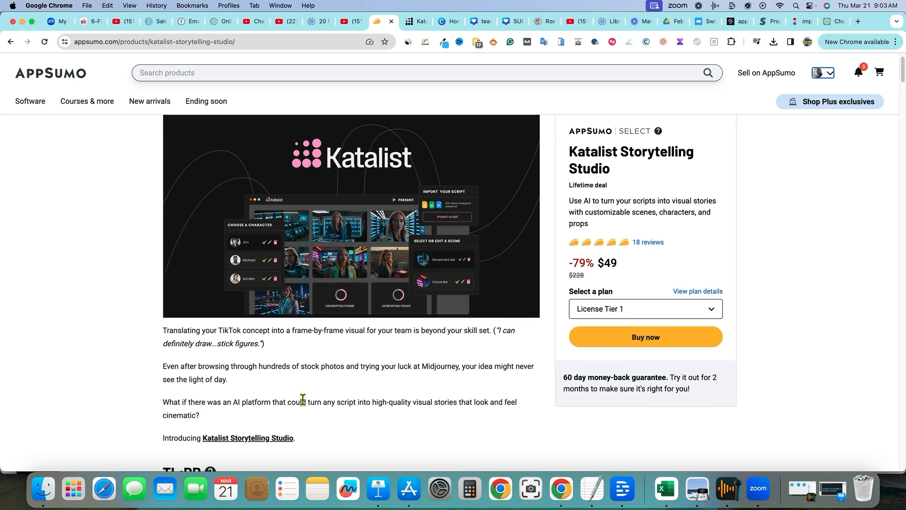
pyautogui.scroll(-1, 299, 390)
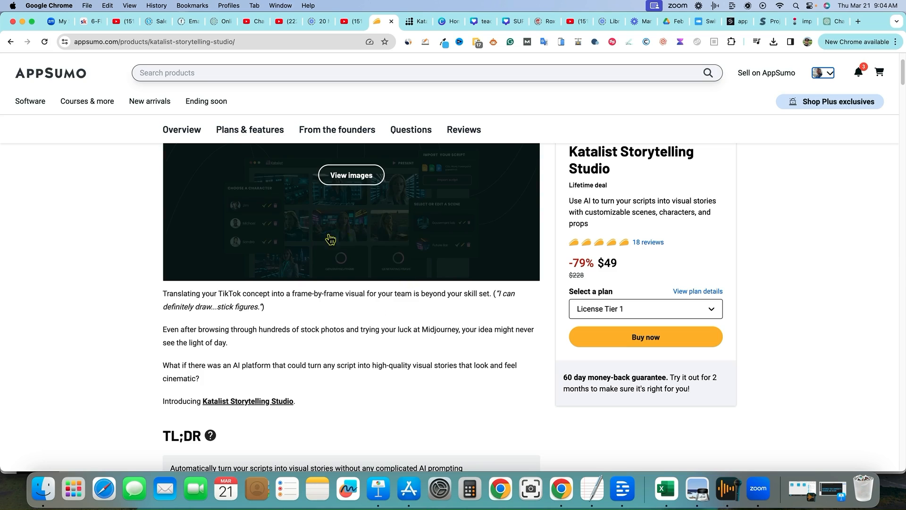
pyautogui.scroll(-1, 345, 346)
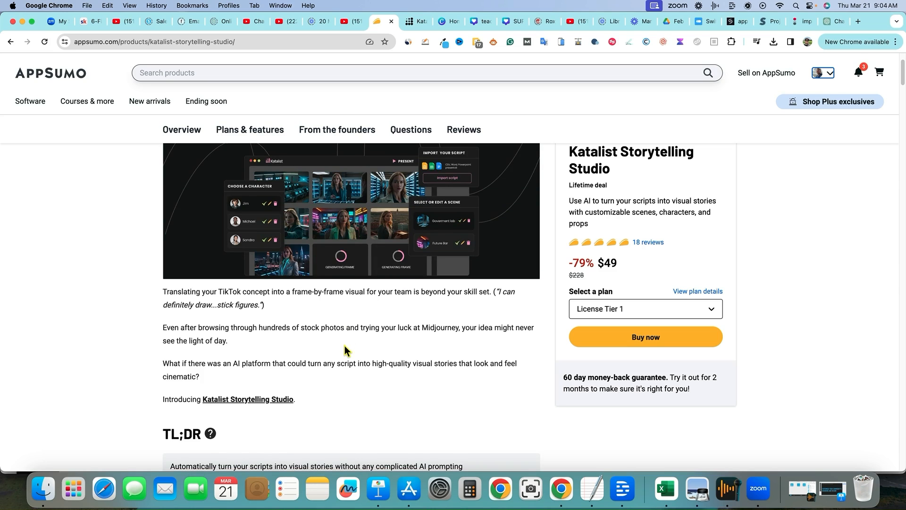
pyautogui.scroll(-2, 370, 335)
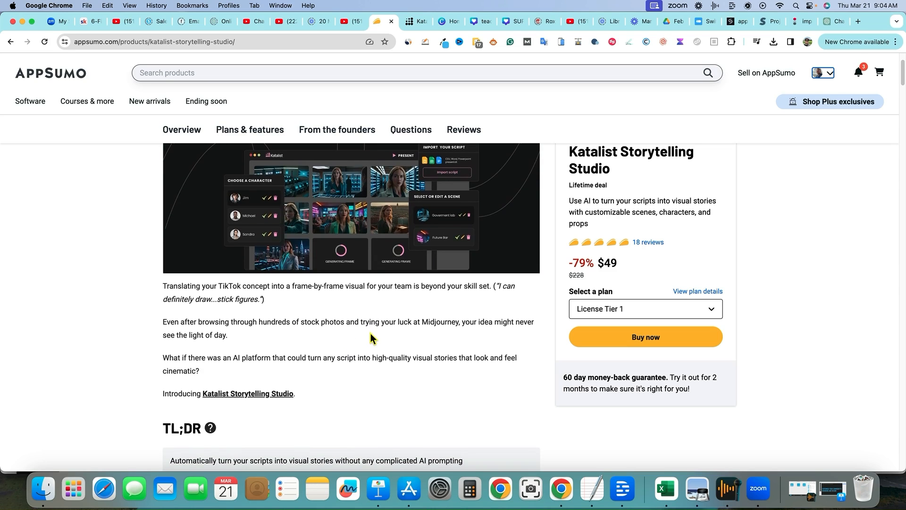
pyautogui.scroll(-5, 370, 333)
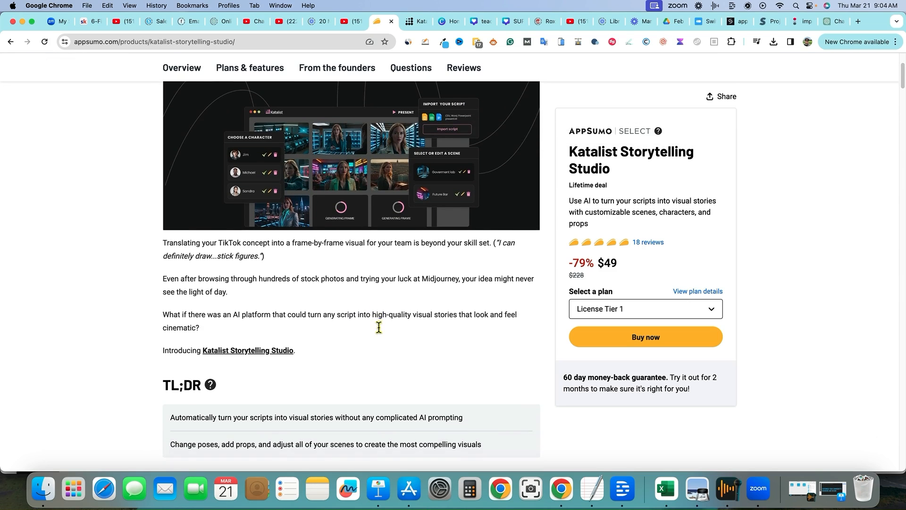
pyautogui.scroll(-3, 394, 320)
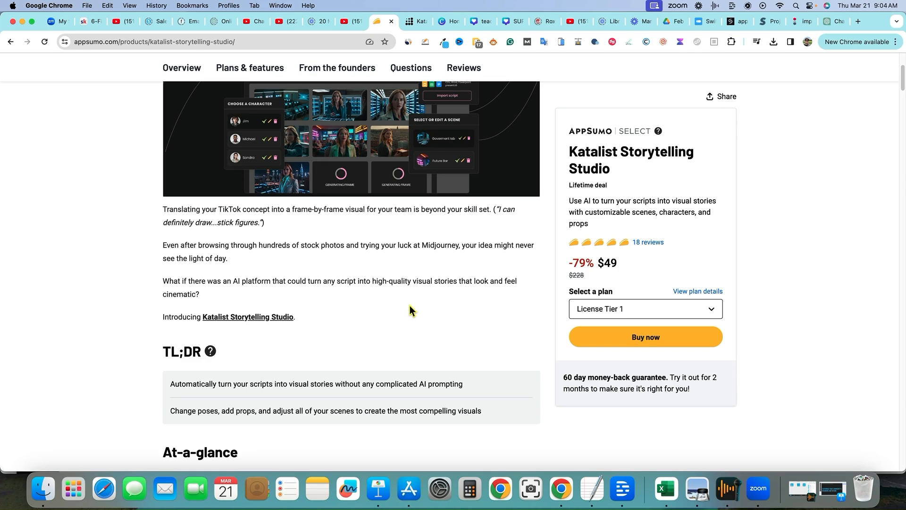
pyautogui.scroll(-10, 409, 304)
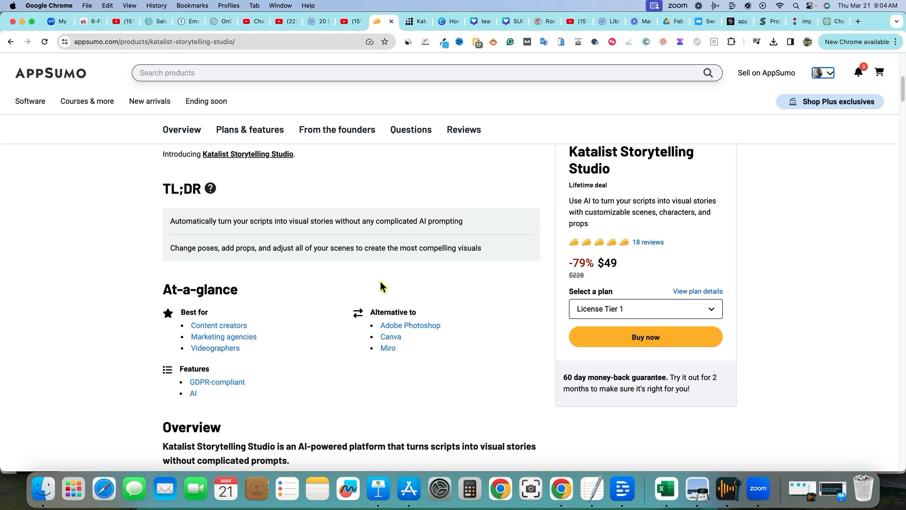
pyautogui.scroll(-3, 526, 317)
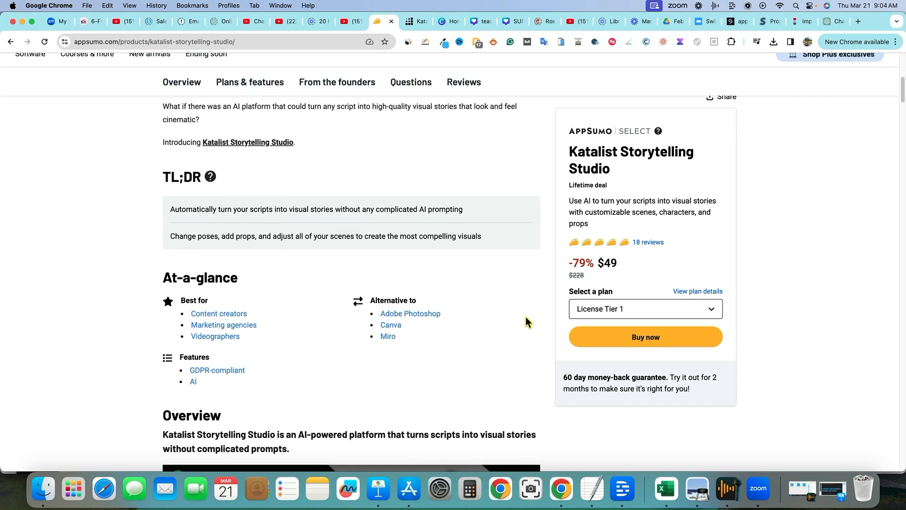
pyautogui.scroll(-5, 525, 322)
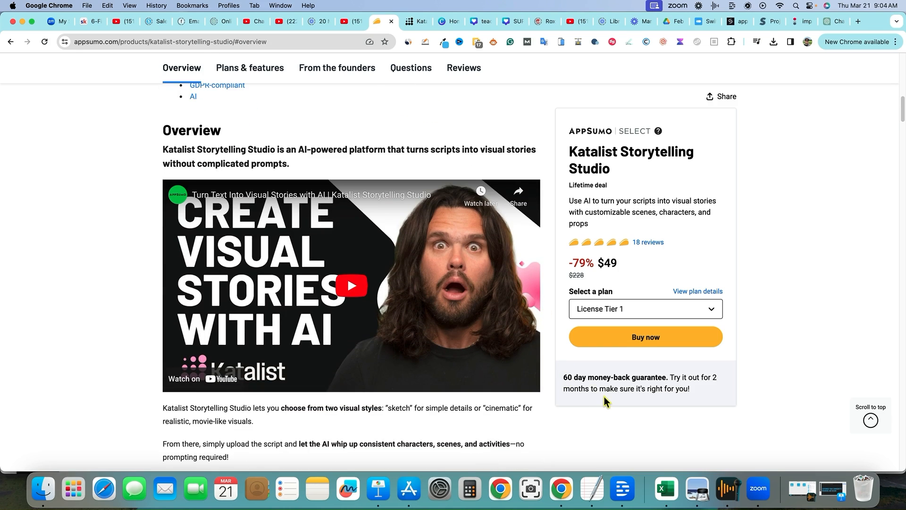
pyautogui.scroll(-3, 612, 390)
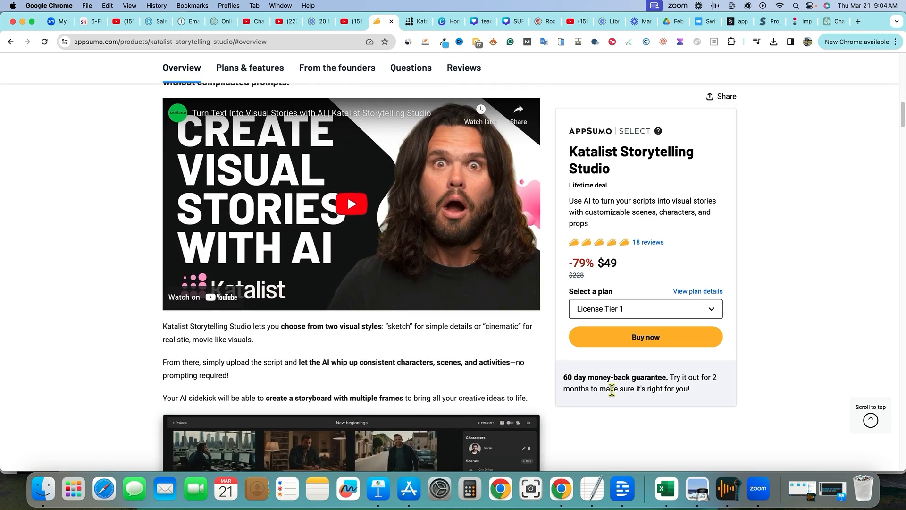
pyautogui.scroll(-5, 612, 390)
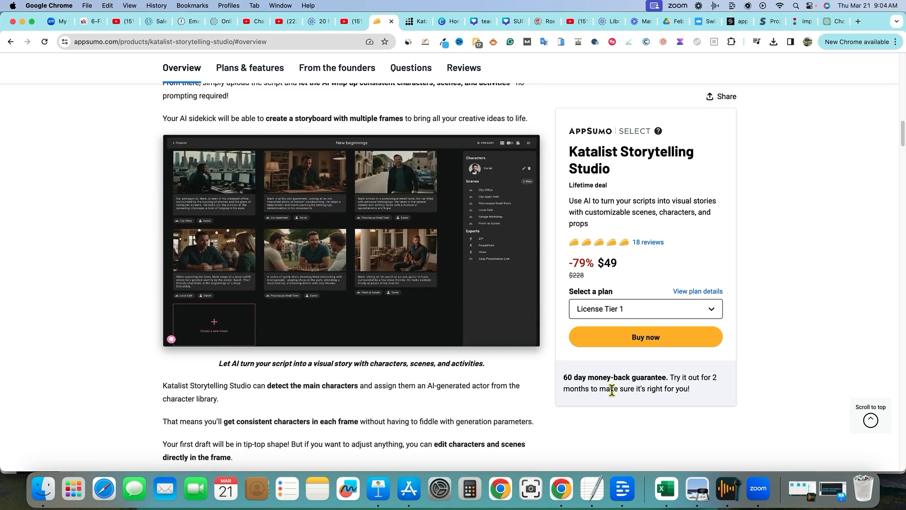
# Step: Open the founders' section of the deal page and view the linked Product Hunt page, returning to the deal
pyautogui.click(361, 74)
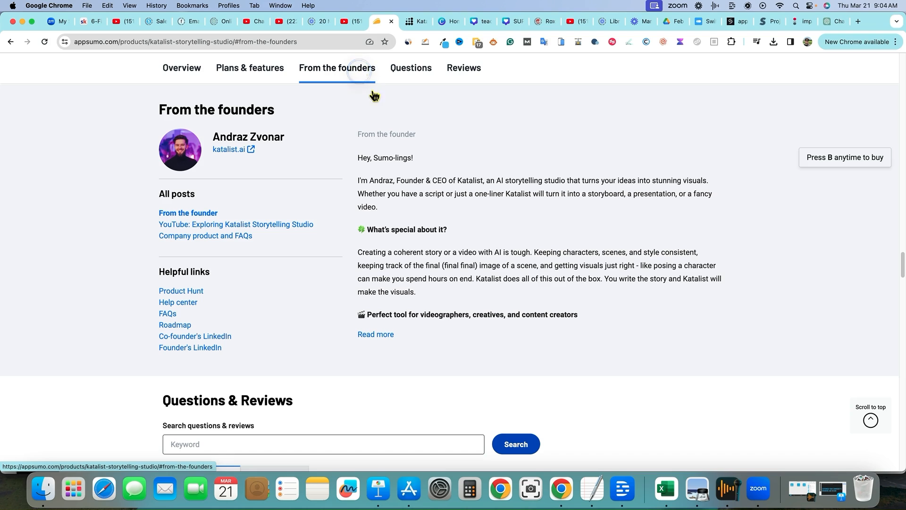
pyautogui.click(187, 292)
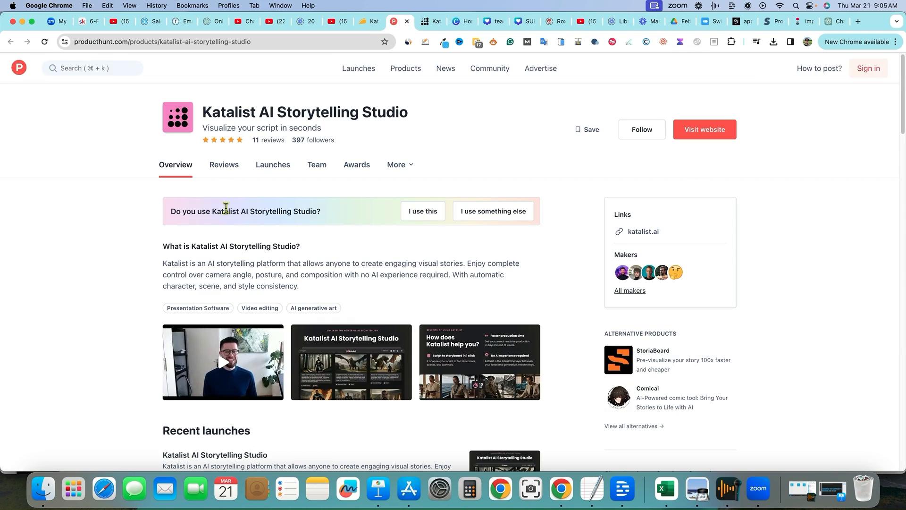
pyautogui.moveTo(239, 141)
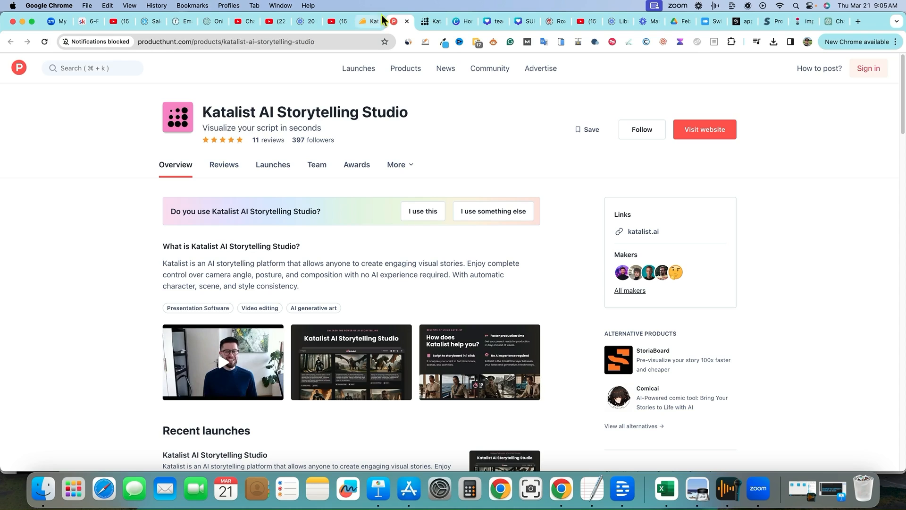
pyautogui.click(366, 21)
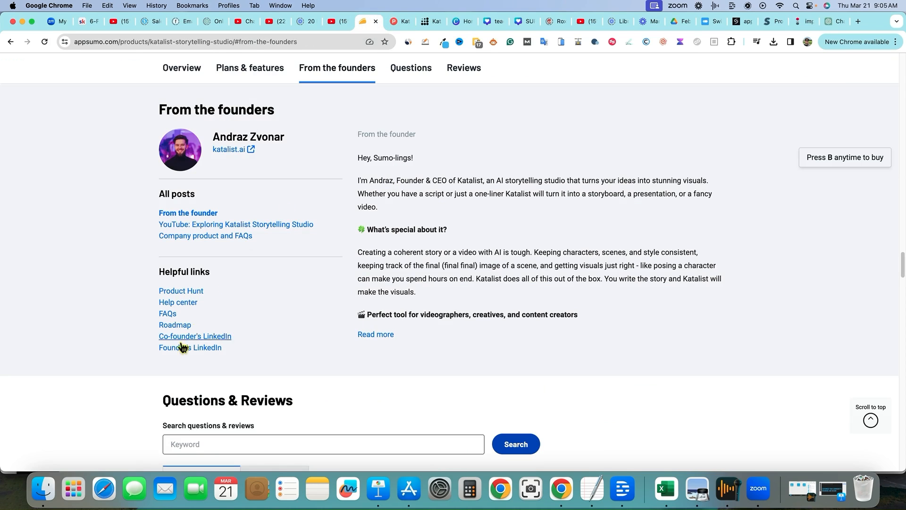
# Step: Open Katalist's roadmap from the helpful links and review its under consideration, planned and launched features
pyautogui.click(185, 326)
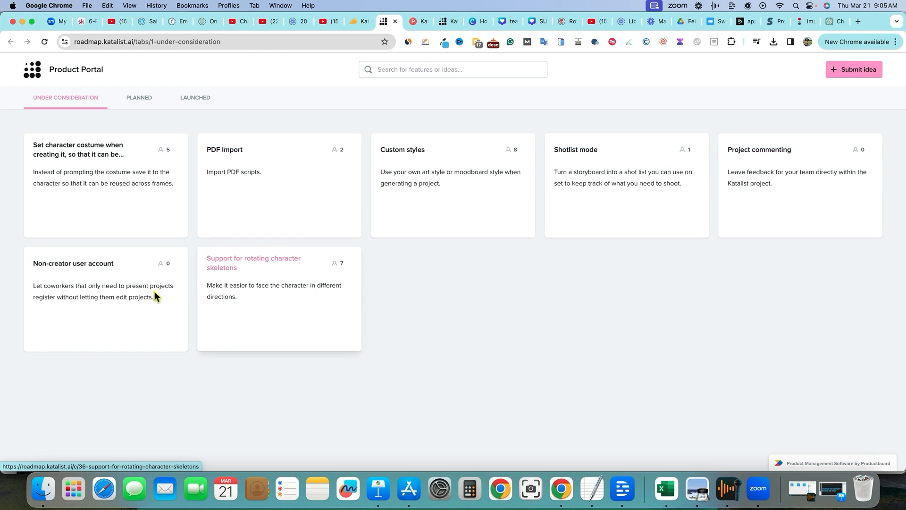
pyautogui.click(145, 97)
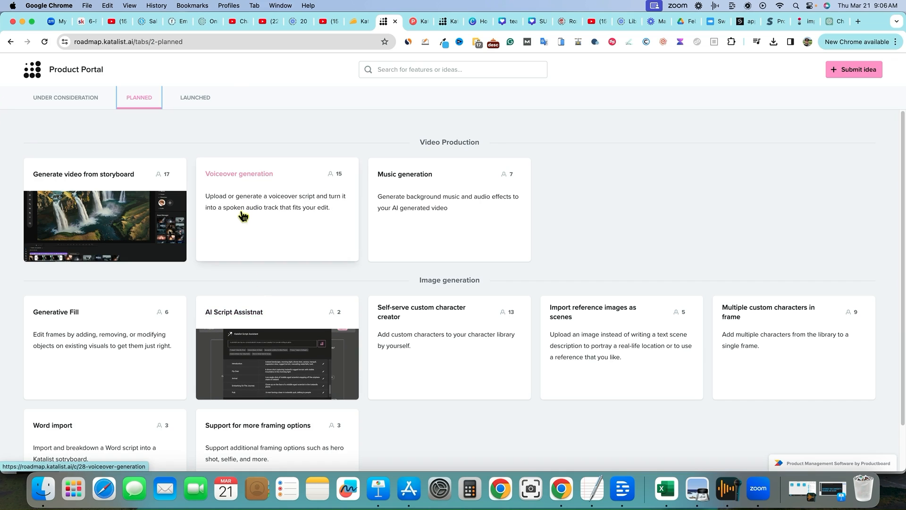
pyautogui.click(200, 100)
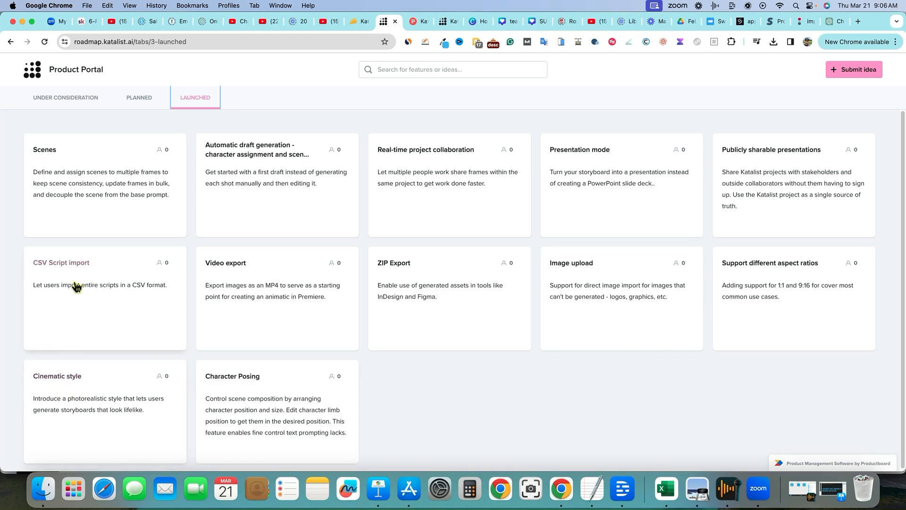
# Step: Return to the AppSumo deal, view the founders' YouTube post, and look over the questions, plan terms and overview
pyautogui.click(353, 24)
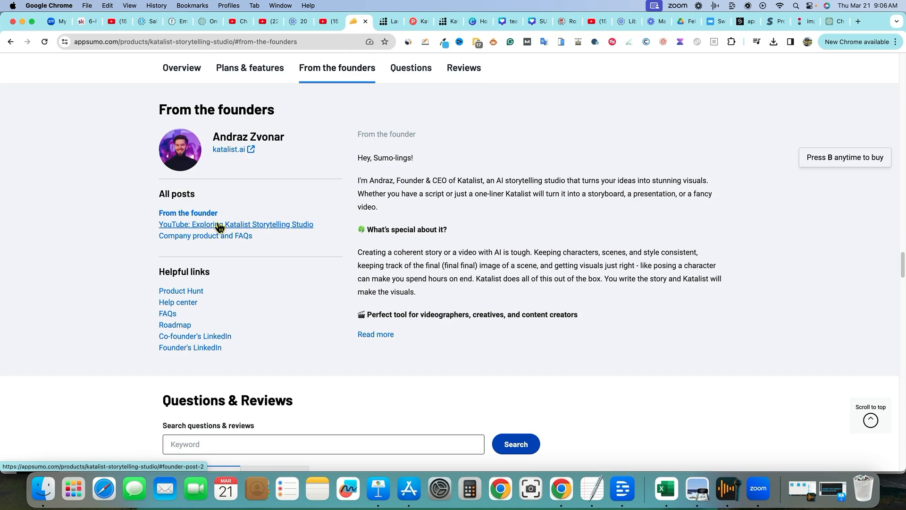
pyautogui.click(269, 230)
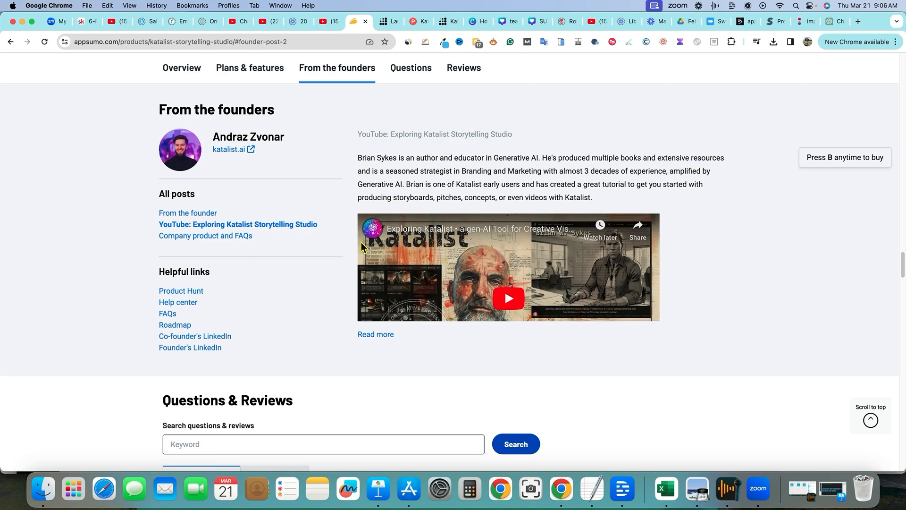
pyautogui.scroll(-1, 621, 324)
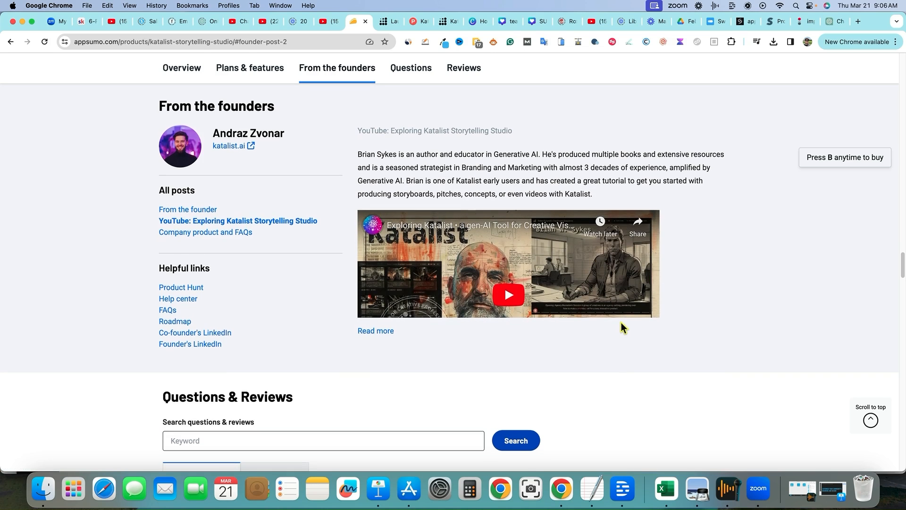
pyautogui.scroll(-5, 301, 342)
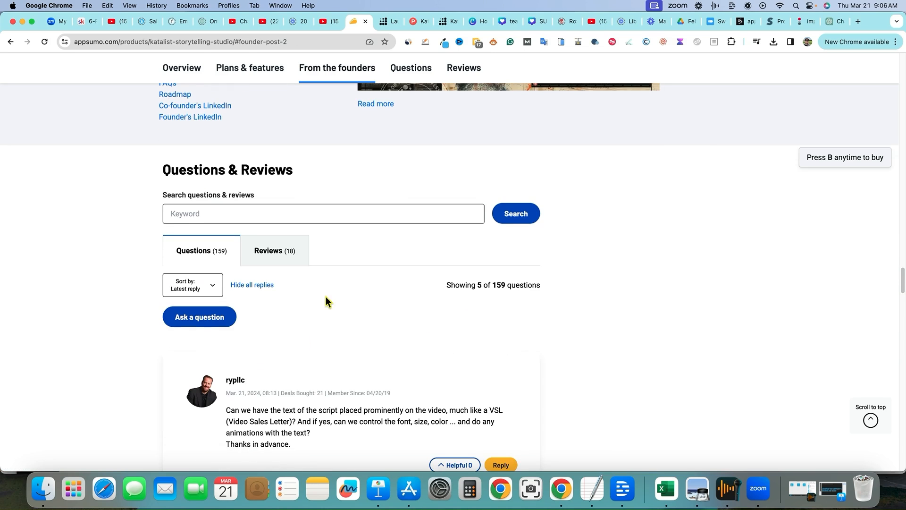
pyautogui.scroll(20, 520, 358)
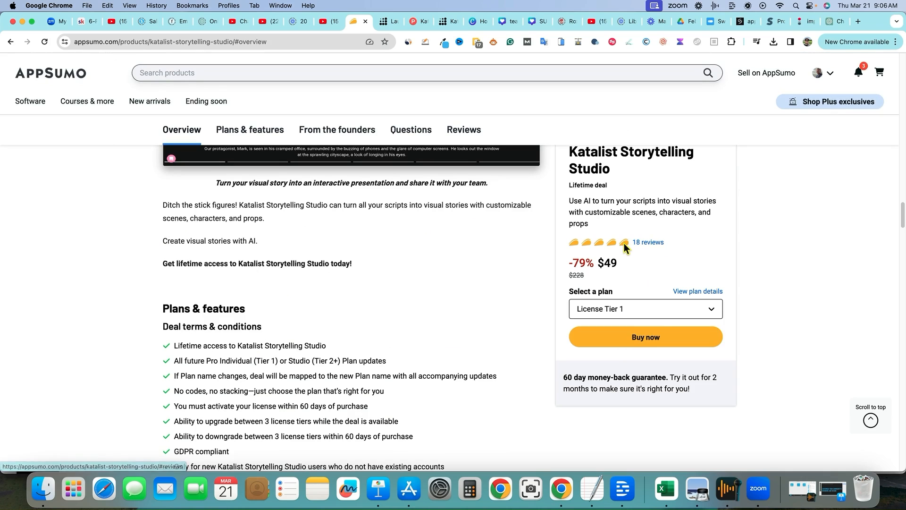
pyautogui.scroll(5, 386, 348)
pyautogui.scroll(15, 385, 348)
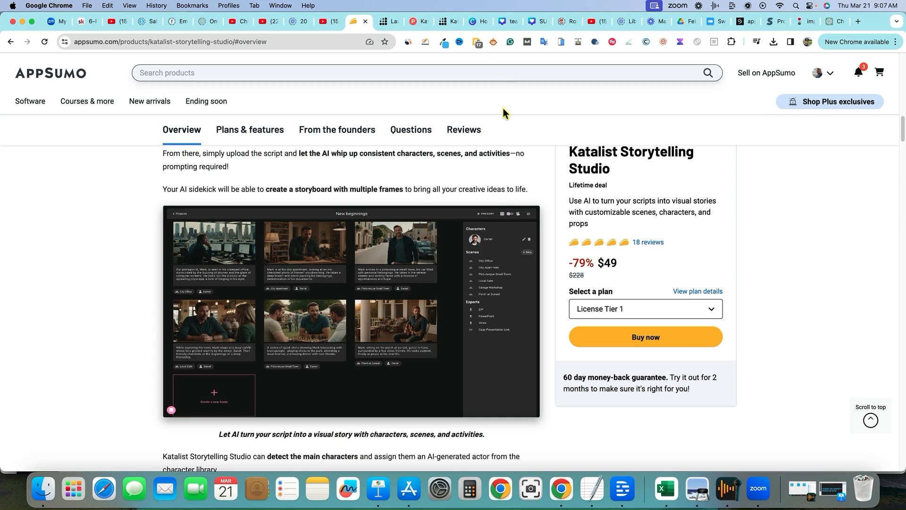
# Step: Compare the Script Assistant in the Katalist app with the planned features on the Katalist roadmap
pyautogui.click(385, 21)
pyautogui.click(448, 21)
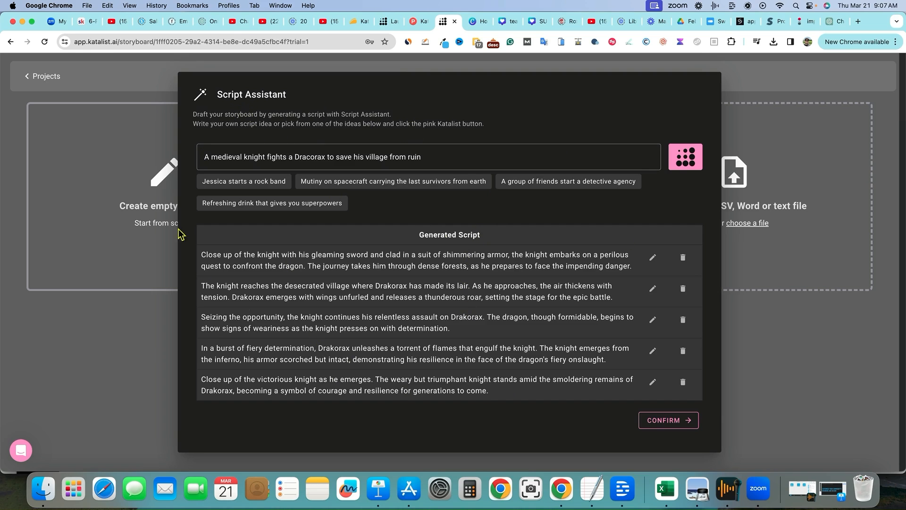
pyautogui.click(394, 22)
pyautogui.click(139, 98)
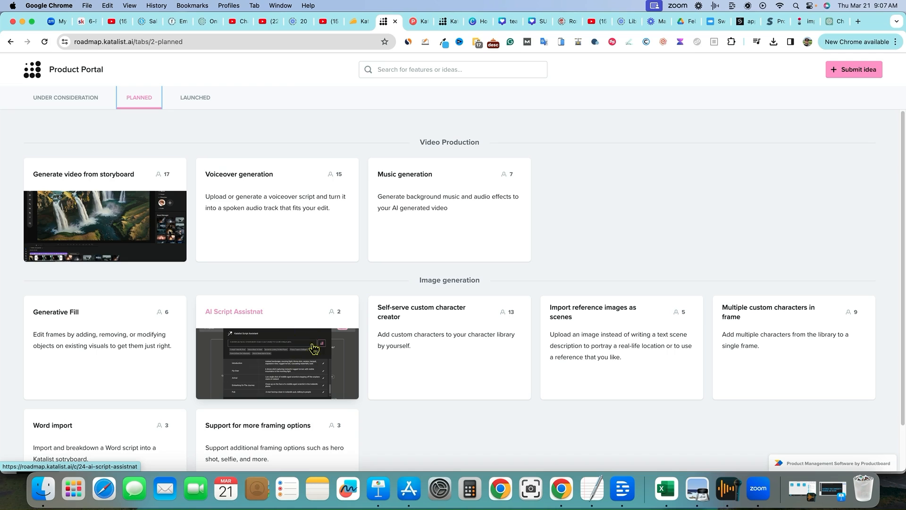
# Step: Switch back to the Katalist app and confirm the generated medieval knight script to start the storyboard
pyautogui.click(443, 21)
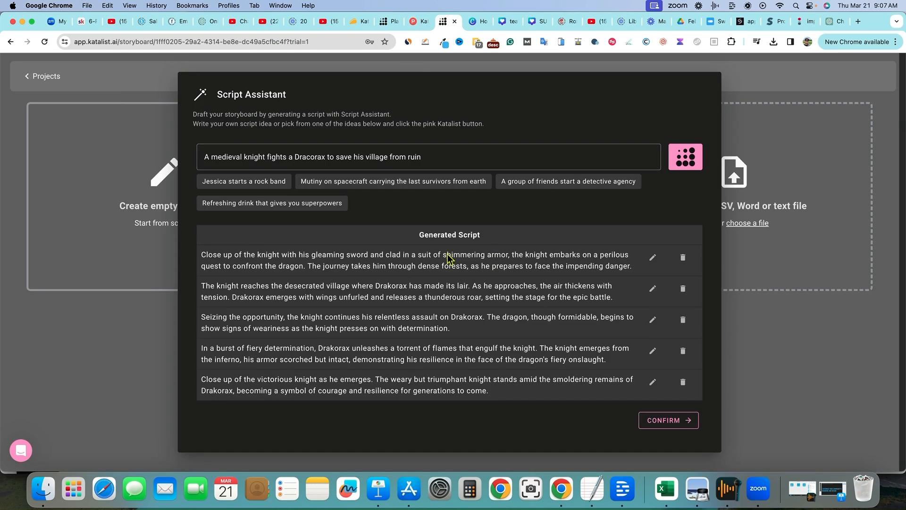
pyautogui.click(232, 164)
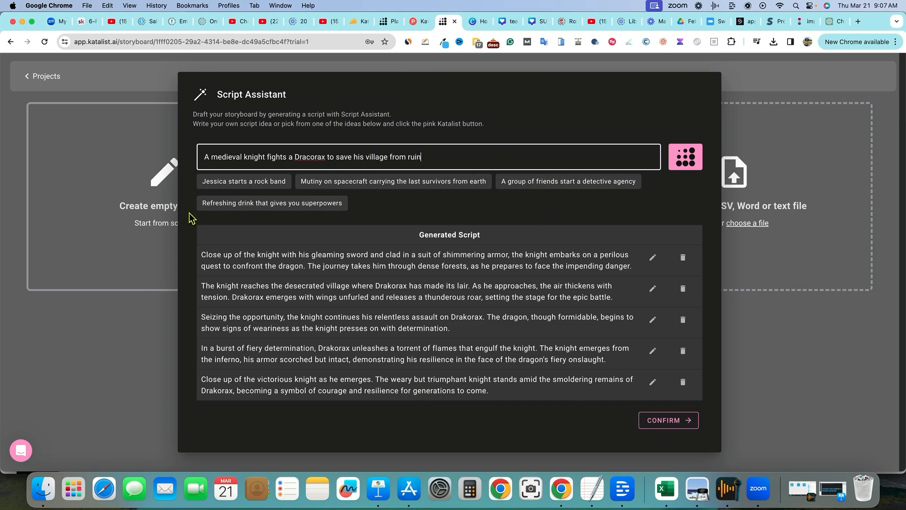
pyautogui.click(128, 141)
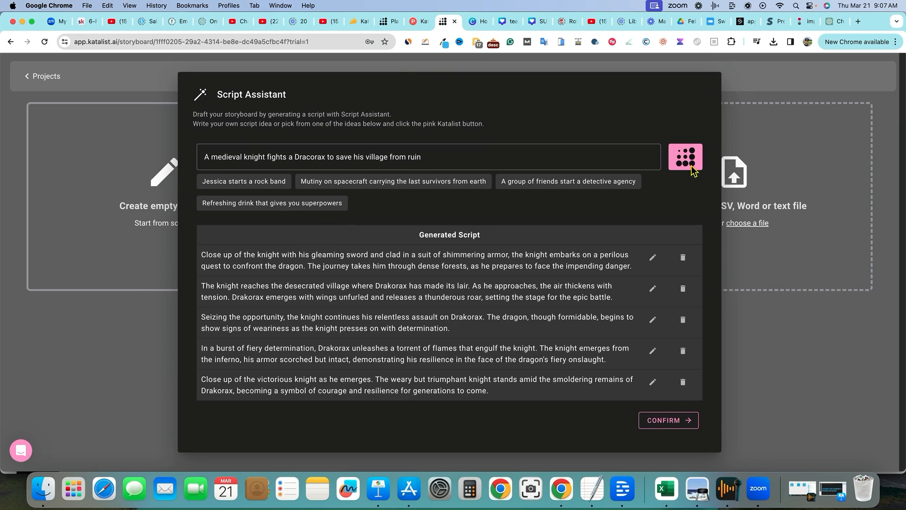
pyautogui.click(657, 419)
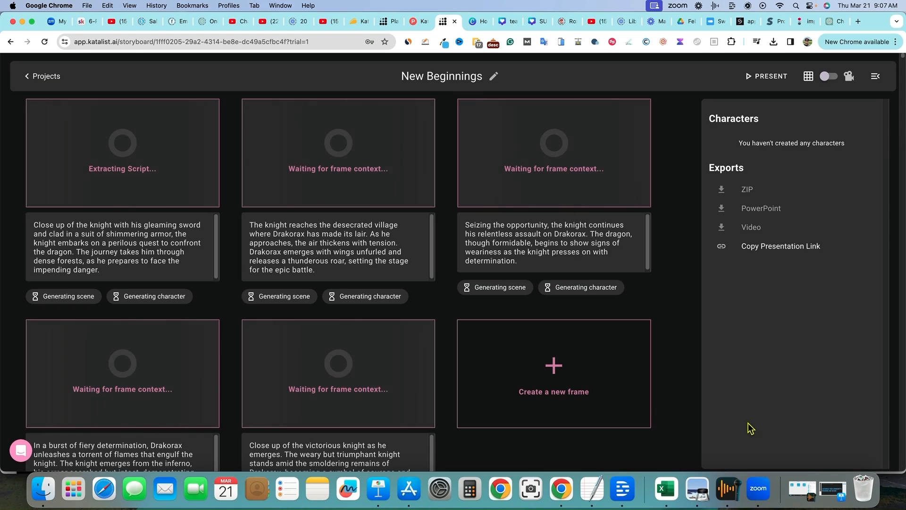
# Step: Return to the projects list and start a new project with the Cinematic art style
pyautogui.click(51, 77)
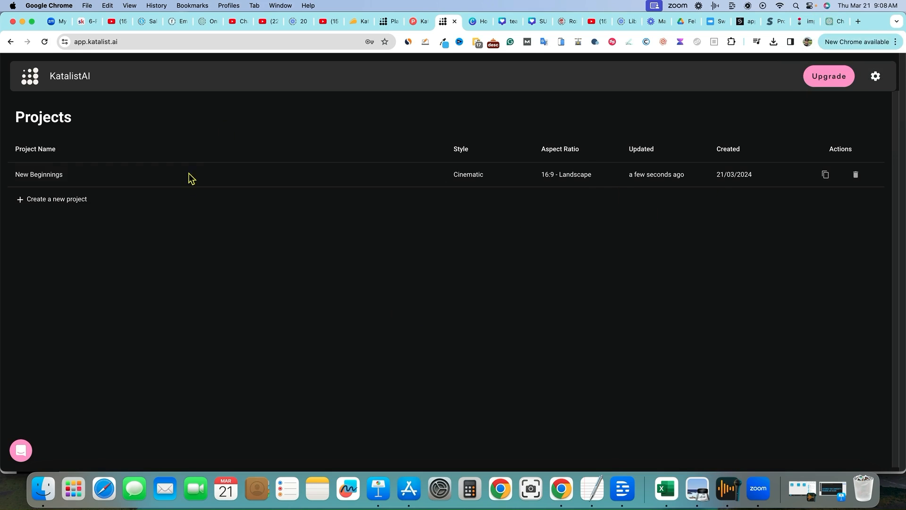
pyautogui.click(46, 203)
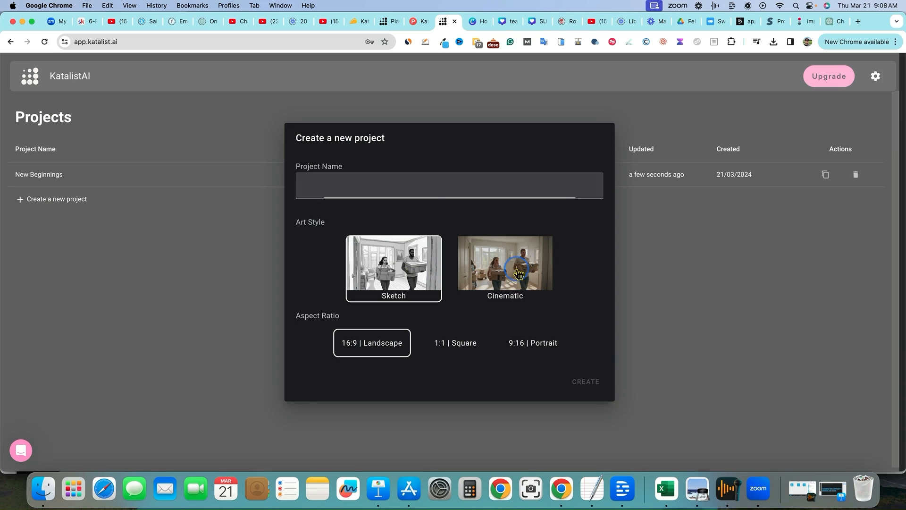
pyautogui.click(514, 270)
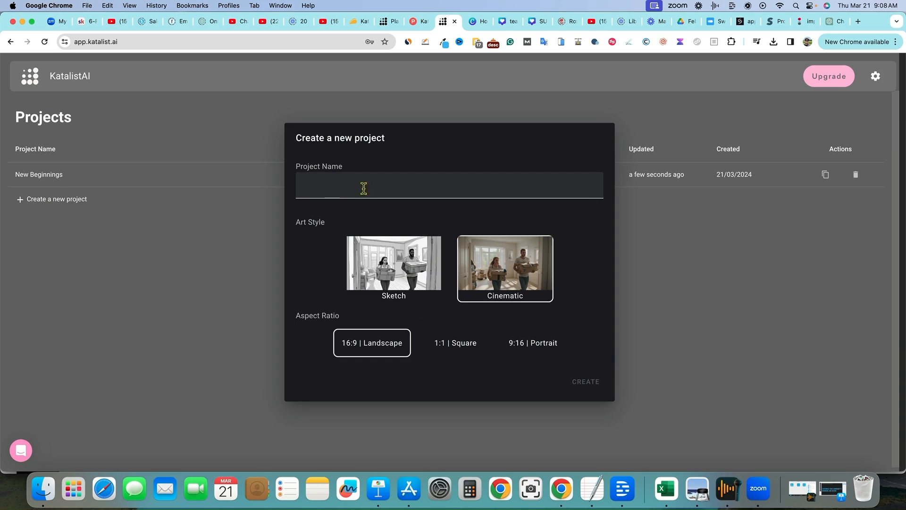
# Step: Switch to ChatGPT and copy the phrase "Ethan, a boy with dreams" from the opening sentence of the rags-to-riches story
pyautogui.click(834, 21)
pyautogui.scroll(-3, 433, 373)
pyautogui.scroll(3, 434, 377)
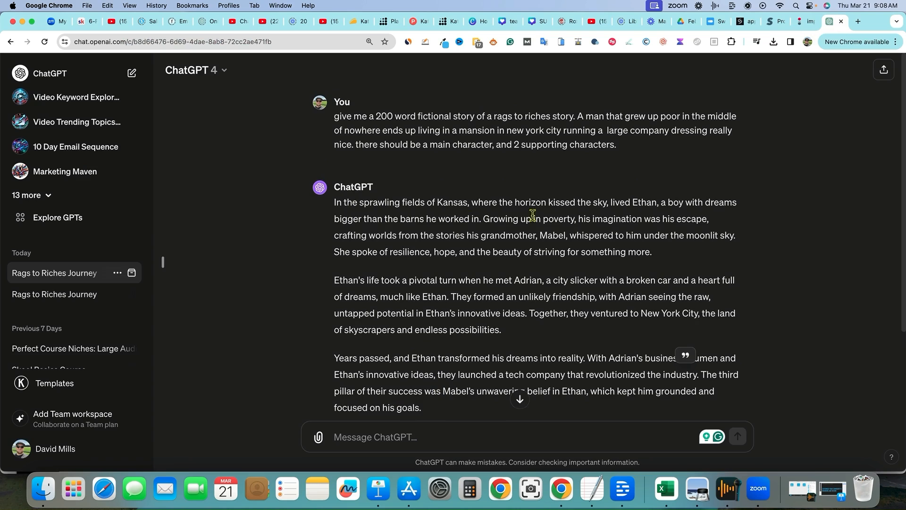
pyautogui.moveTo(634, 202); pyautogui.dragTo(737, 203)
pyautogui.press('super+c')
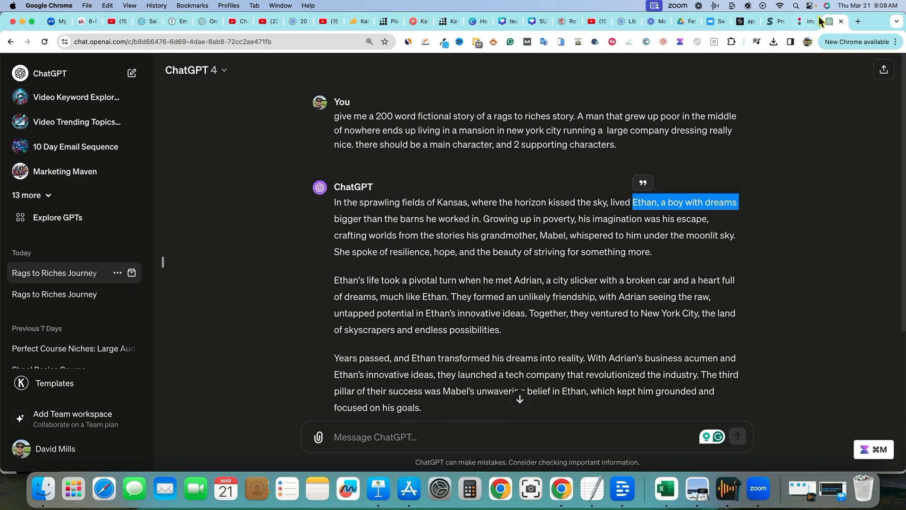
# Step: Back in Katalist, name the project "Ethan, a boy with dreams" and create it in 16:9 landscape
pyautogui.moveTo(783, 25)
pyautogui.mouseDown()
pyautogui.moveTo(832, 25)
pyautogui.moveTo(796, 26)
pyautogui.mouseUp()
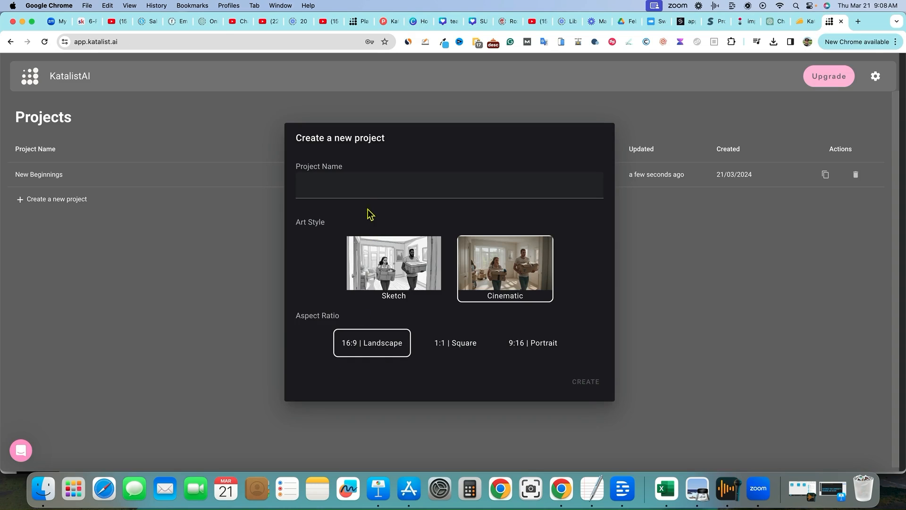
pyautogui.press('super+v')
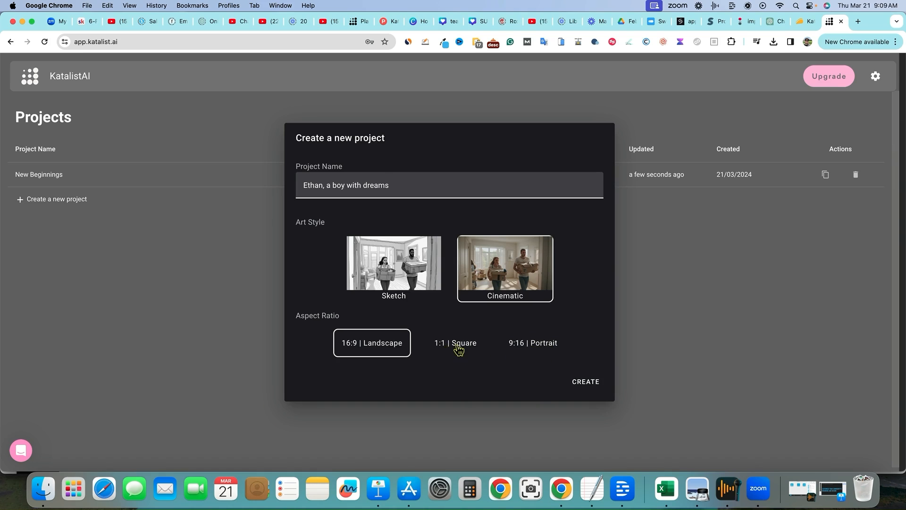
pyautogui.click(590, 384)
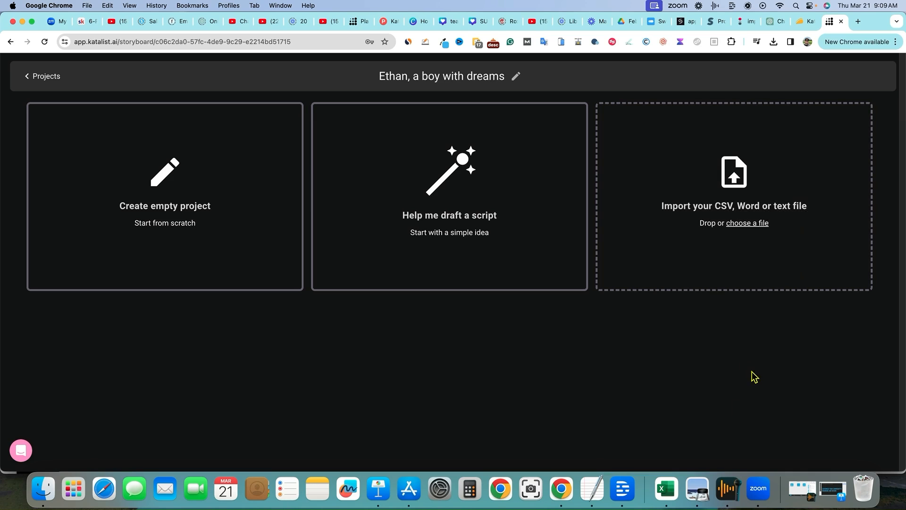
# Step: Review the full story in ChatGPT, then its row-by-row version in column A of the Excel workbook
pyautogui.click(774, 21)
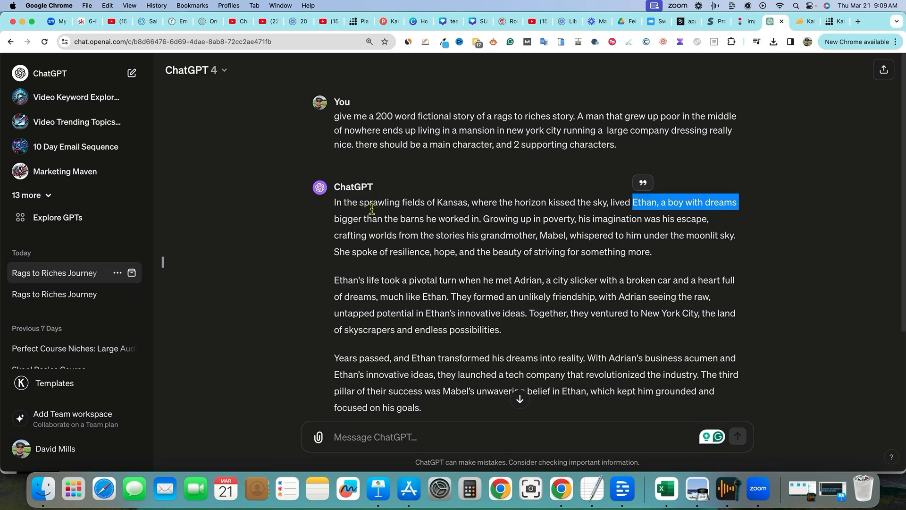
pyautogui.scroll(-4, 488, 327)
pyautogui.scroll(4, 481, 264)
pyautogui.click(665, 491)
pyautogui.moveTo(279, 263); pyautogui.dragTo(279, 255)
pyautogui.moveTo(323, 106); pyautogui.dragTo(319, 182)
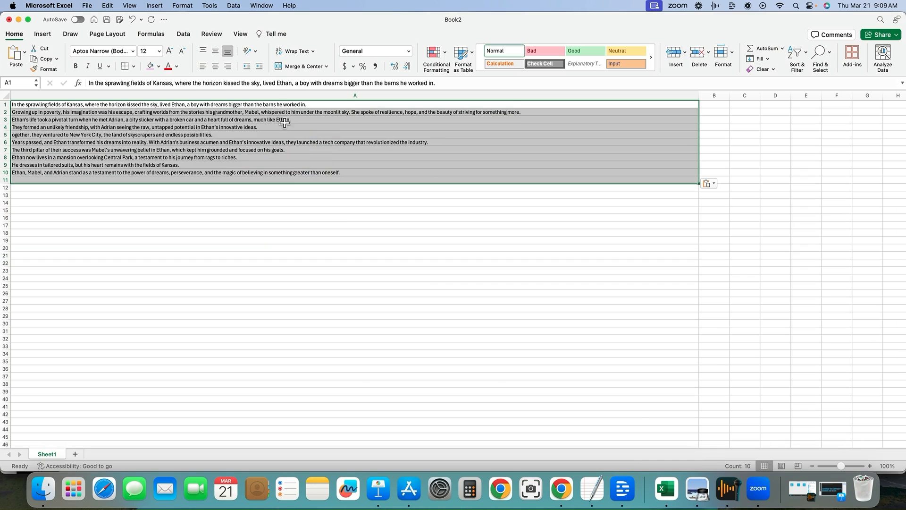
pyautogui.click(121, 210)
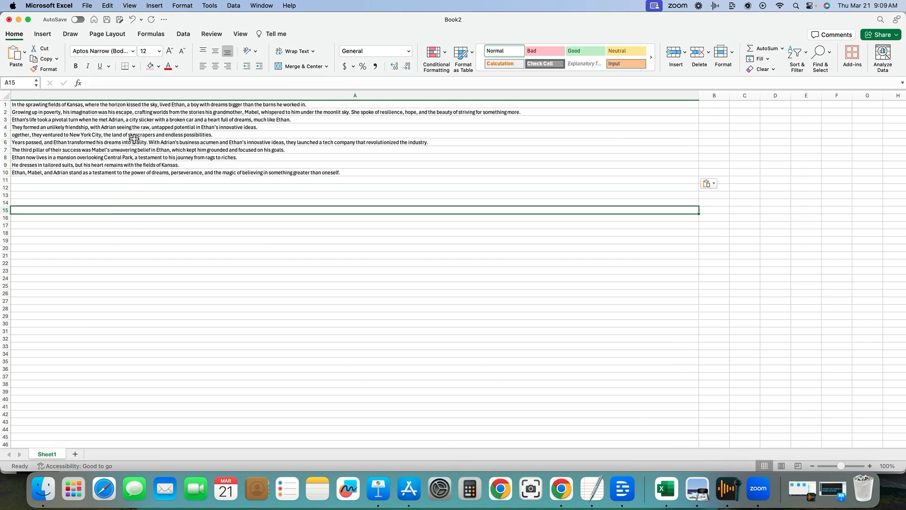
# Step: Save the workbook to Downloads as "Ethan, a boy with dreams" in CSV UTF-8 (Comma delimited) format
pyautogui.click(87, 6)
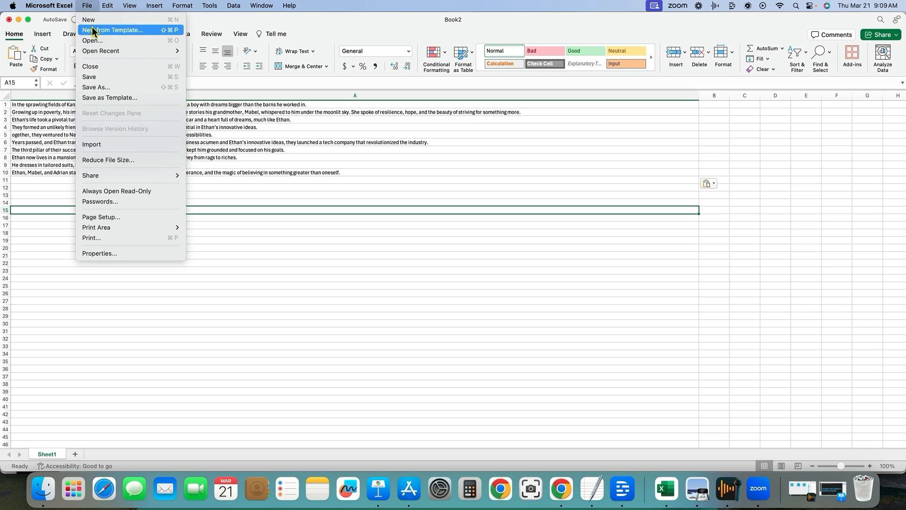
pyautogui.click(103, 88)
pyautogui.click(305, 177)
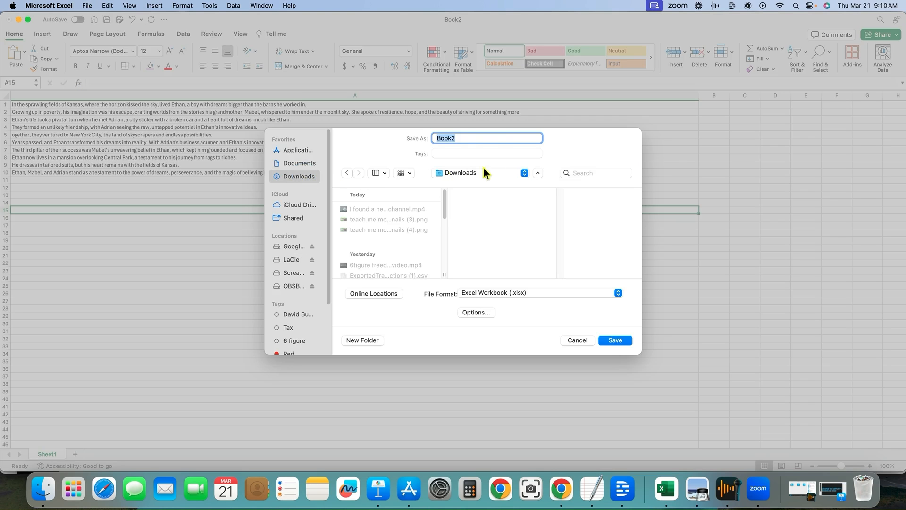
pyautogui.press('super+v')
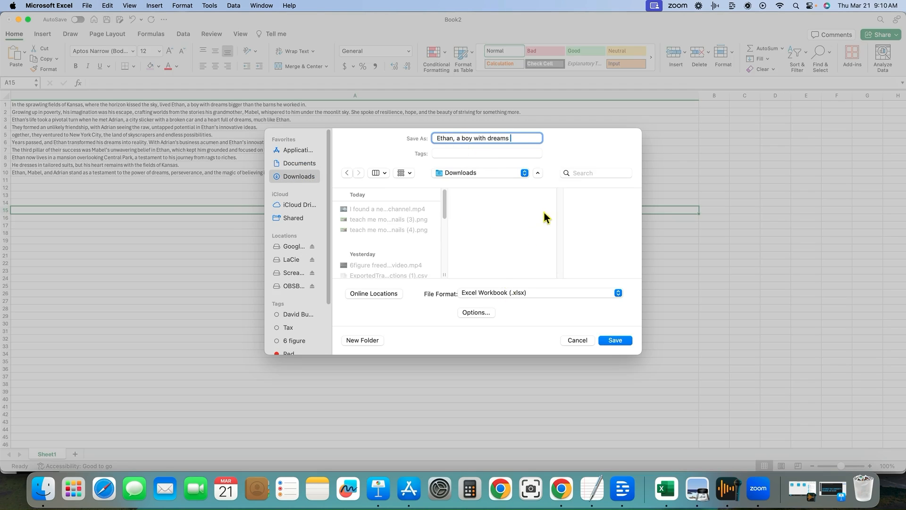
pyautogui.click(617, 293)
pyautogui.click(560, 329)
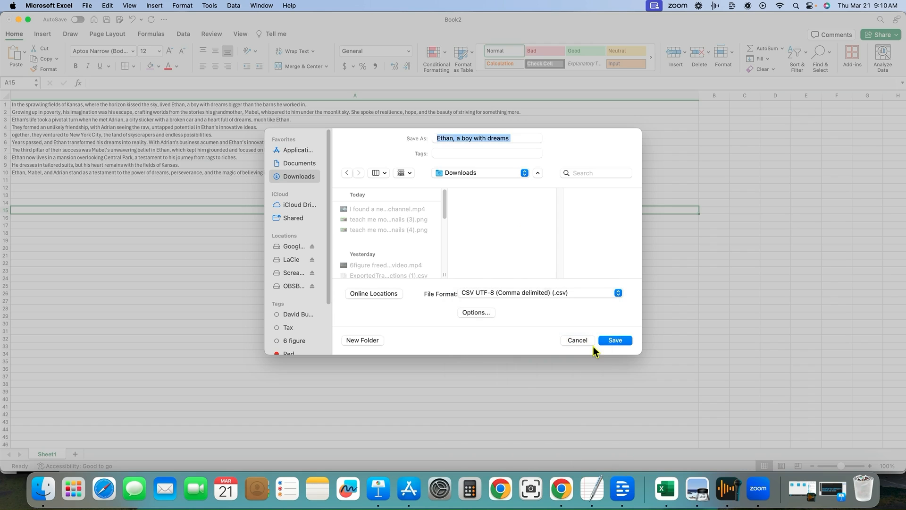
pyautogui.click(615, 340)
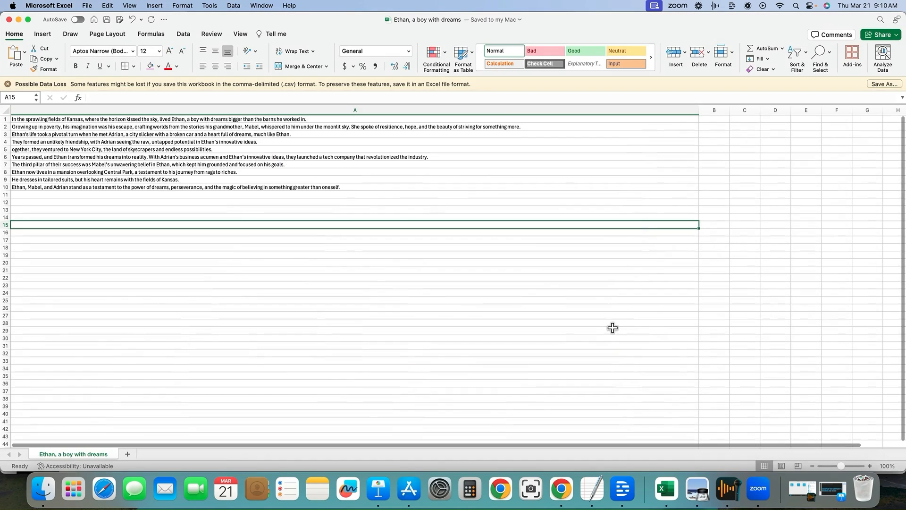
# Step: Switch to Katalist in Chrome and import the "Ethan, a boy with dreams" CSV file as the project's script
pyautogui.click(561, 488)
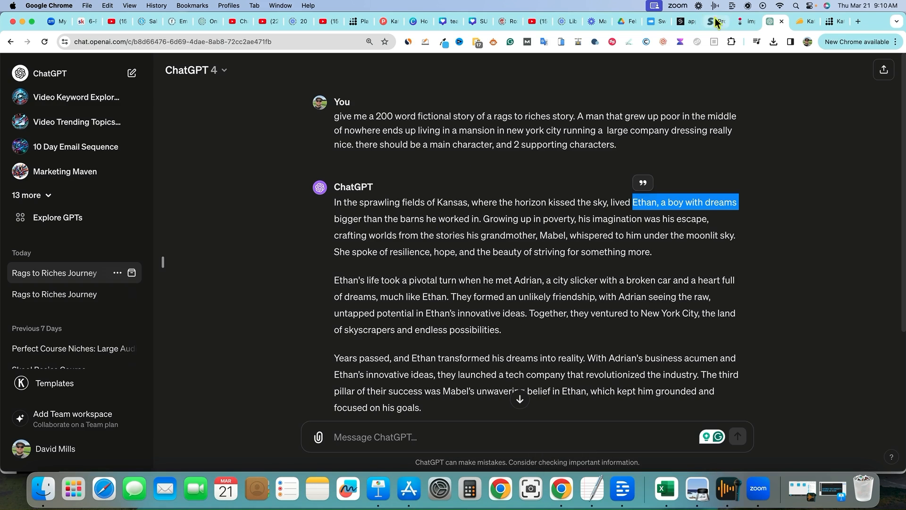
pyautogui.click(833, 22)
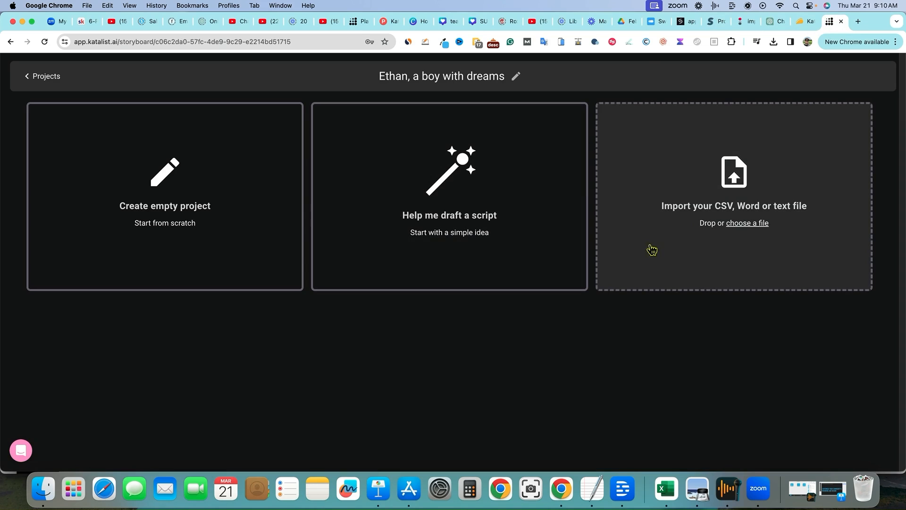
pyautogui.click(736, 228)
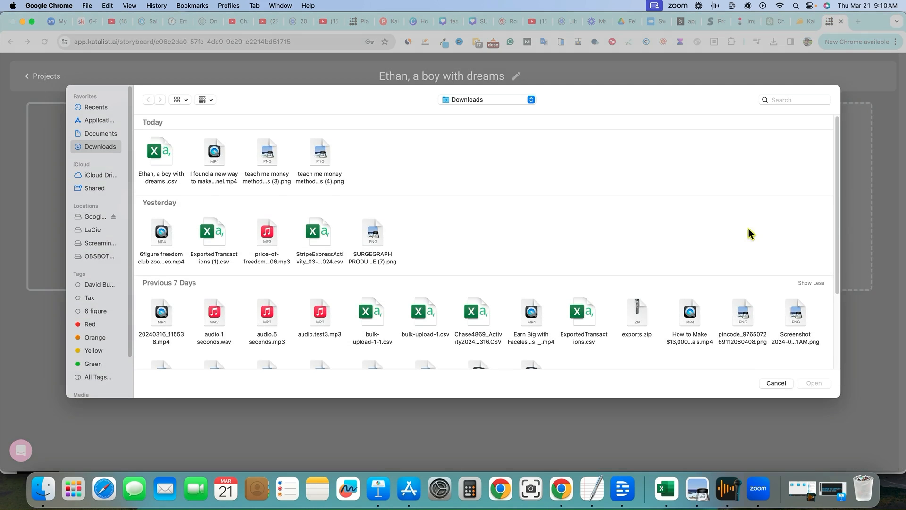
pyautogui.click(170, 164)
pyautogui.click(814, 382)
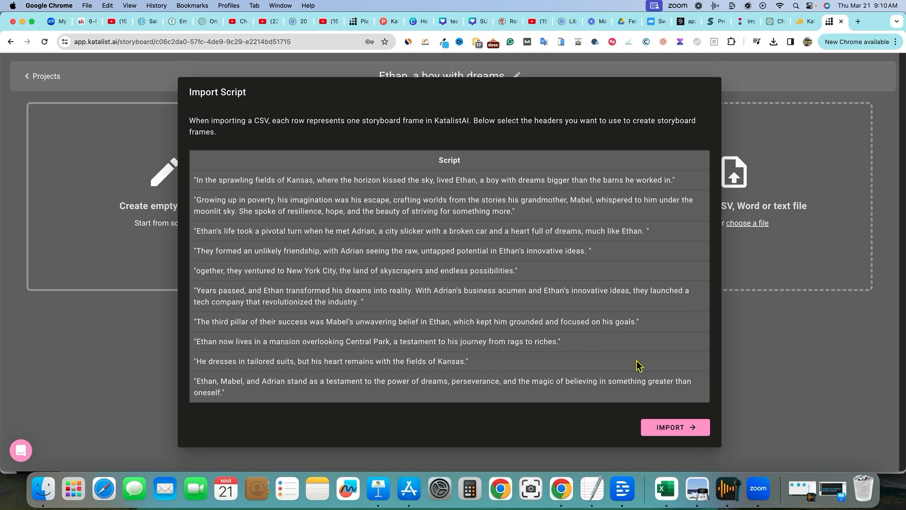
pyautogui.click(678, 433)
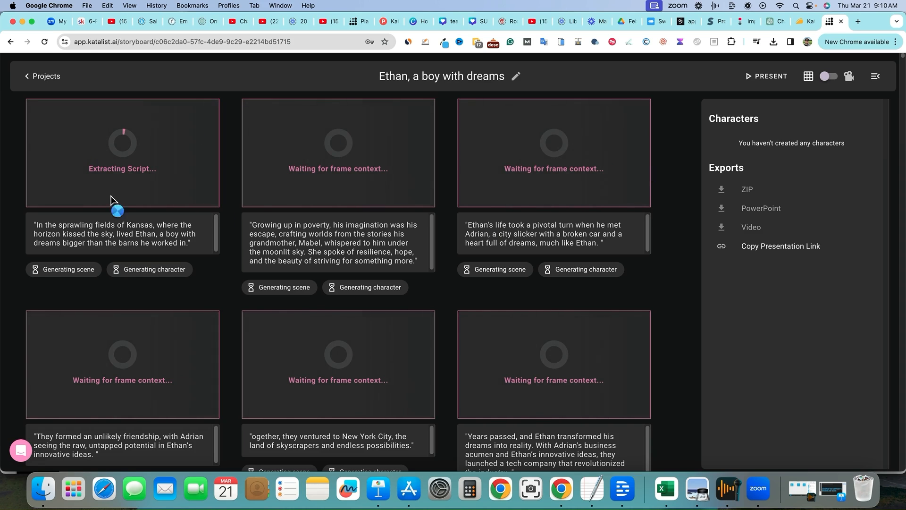
# Step: Look through the generated storyboard frames and open the second frame, Kansas Fields at Night, for editing
pyautogui.scroll(-8, 389, 346)
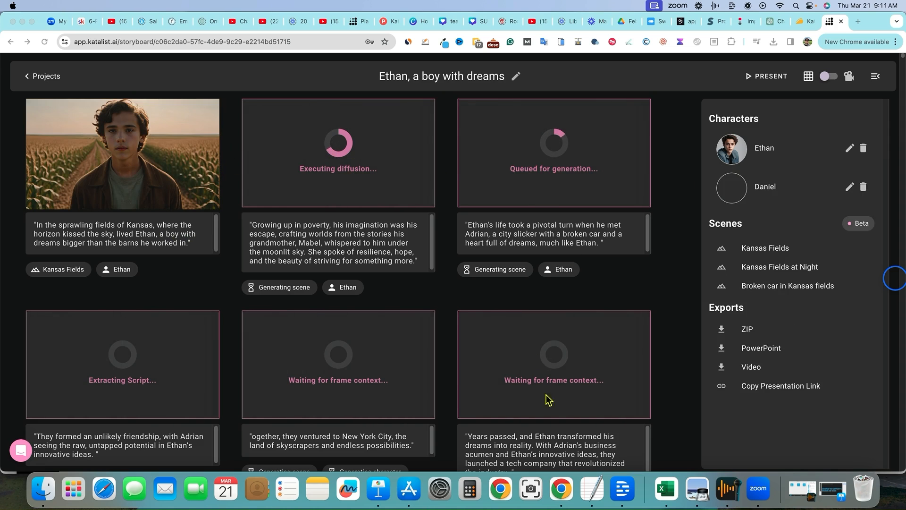
pyautogui.scroll(-9, 473, 338)
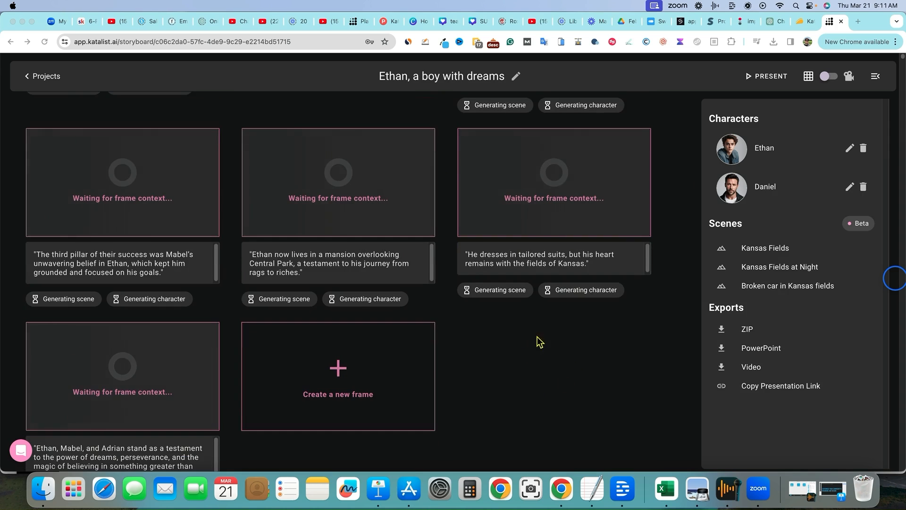
pyautogui.scroll(9, 538, 340)
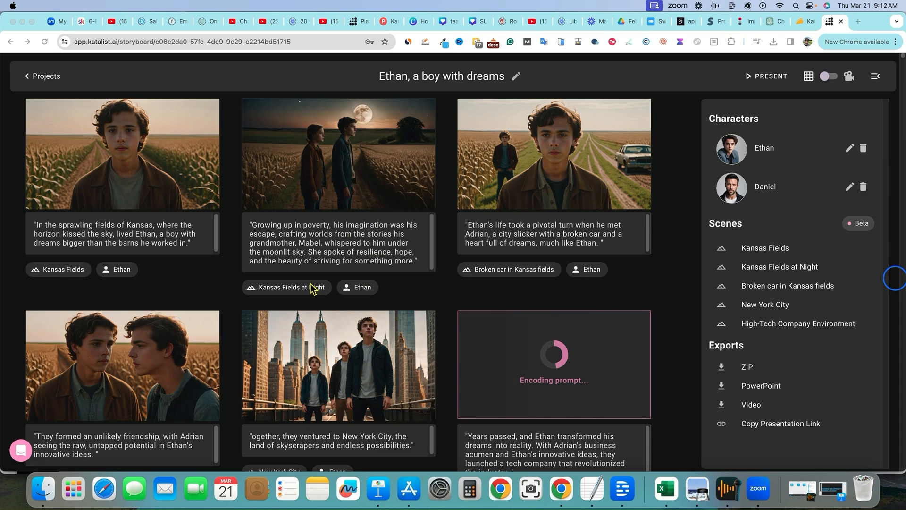
pyautogui.click(350, 177)
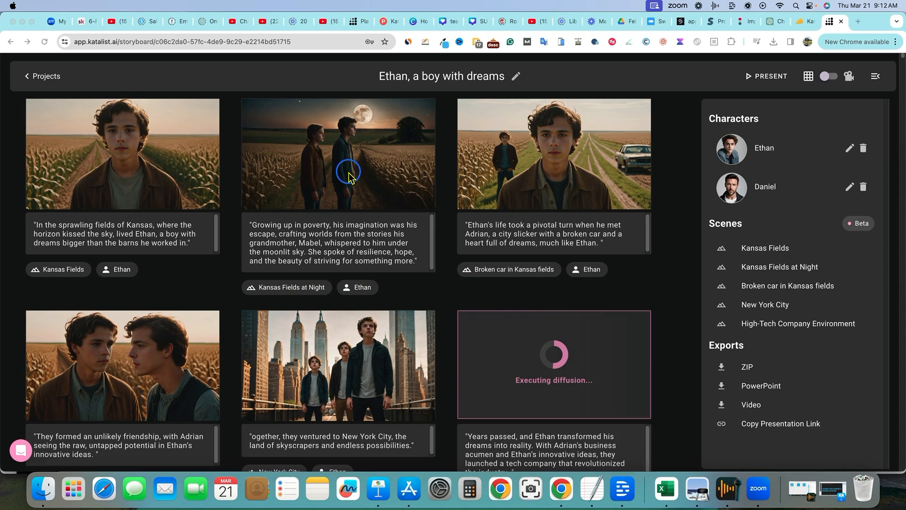
pyautogui.moveTo(351, 200)
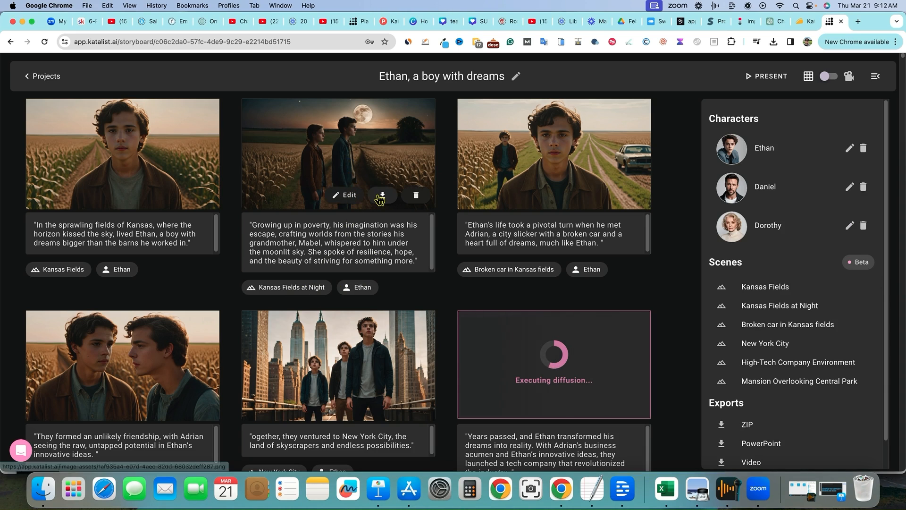
pyautogui.click(350, 195)
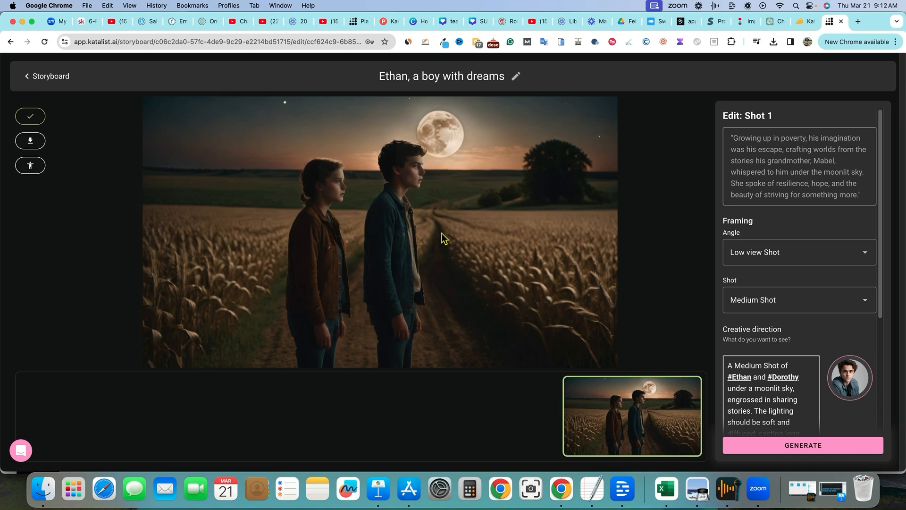
# Step: Check which camera angle and shot options are available in the frame's framing settings
pyautogui.click(797, 252)
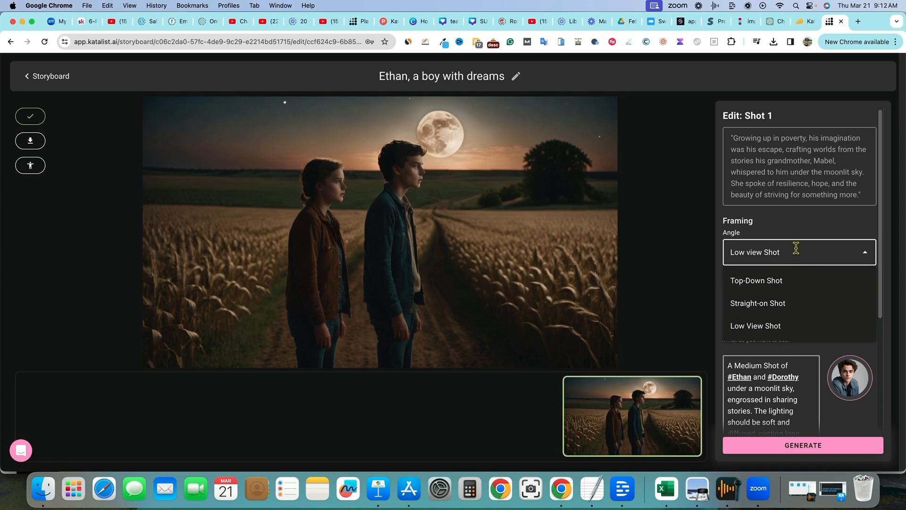
pyautogui.click(793, 259)
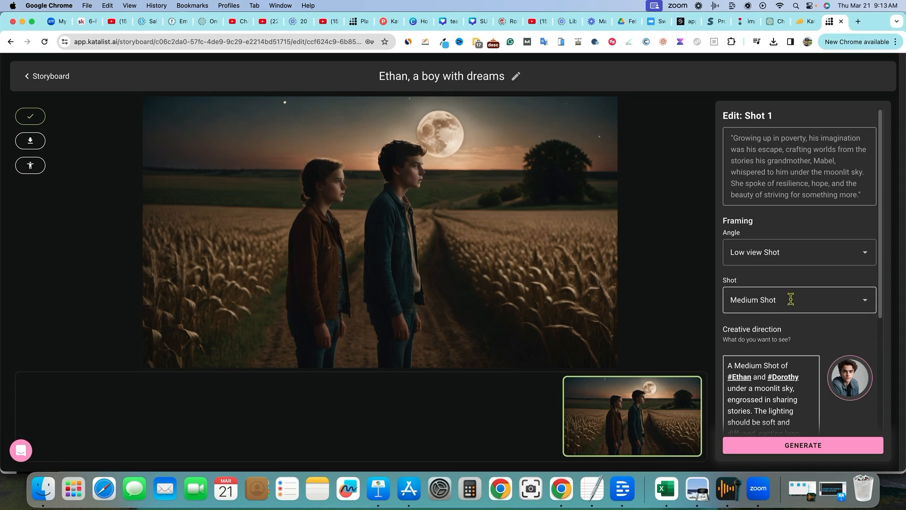
pyautogui.scroll(-1, 791, 298)
pyautogui.click(801, 293)
pyautogui.click(801, 295)
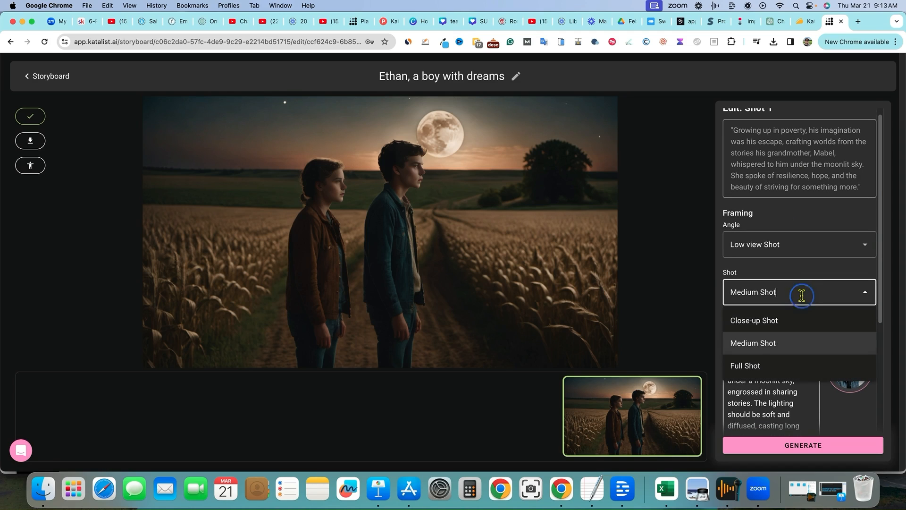
pyautogui.click(798, 269)
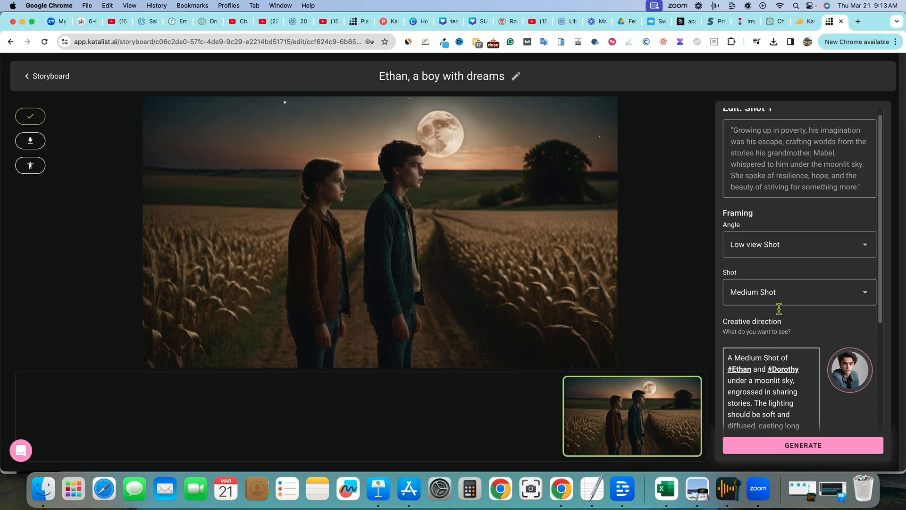
# Step: Add "make sure that #Dorothy is a grandmother." after #Dorothy in the frame's creative direction and generate new image variations
pyautogui.scroll(-1, 776, 332)
pyautogui.scroll(-2, 776, 332)
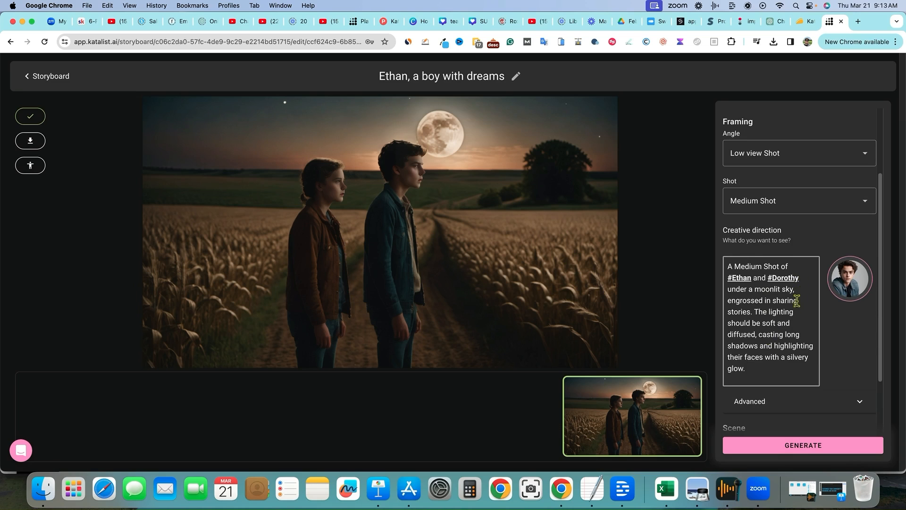
pyautogui.scroll(-2, 785, 347)
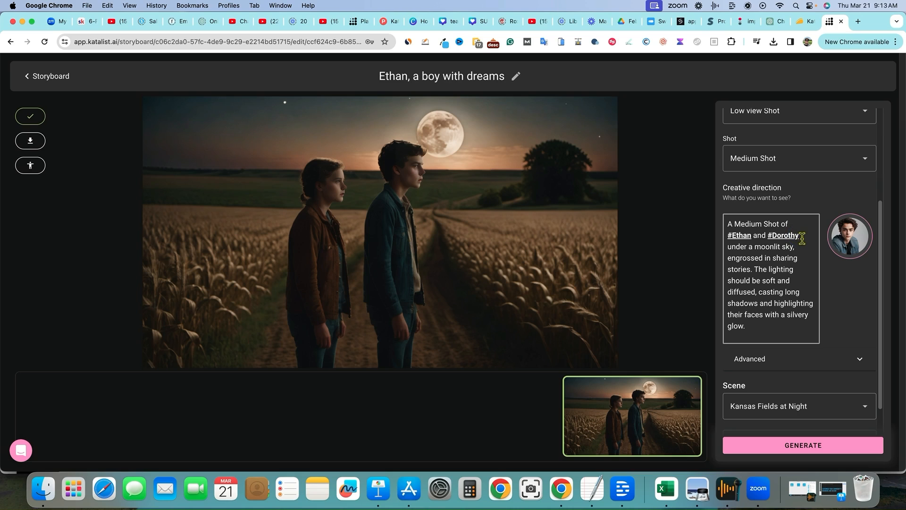
pyautogui.write('make sure that #Dorothy')
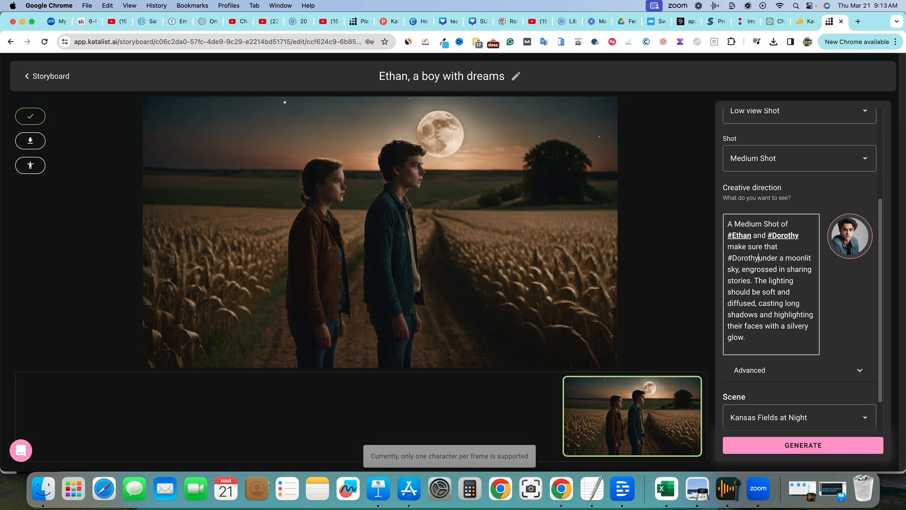
pyautogui.write(' is a grand')
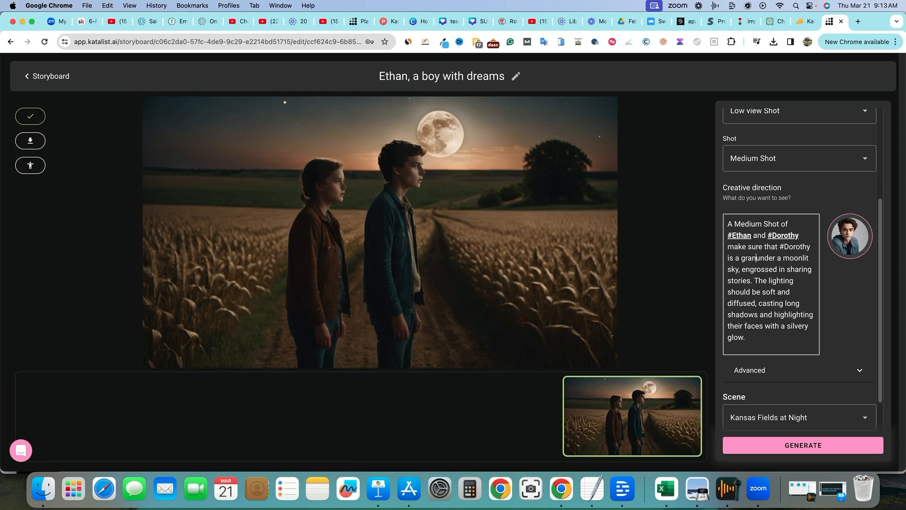
pyautogui.write('mo')
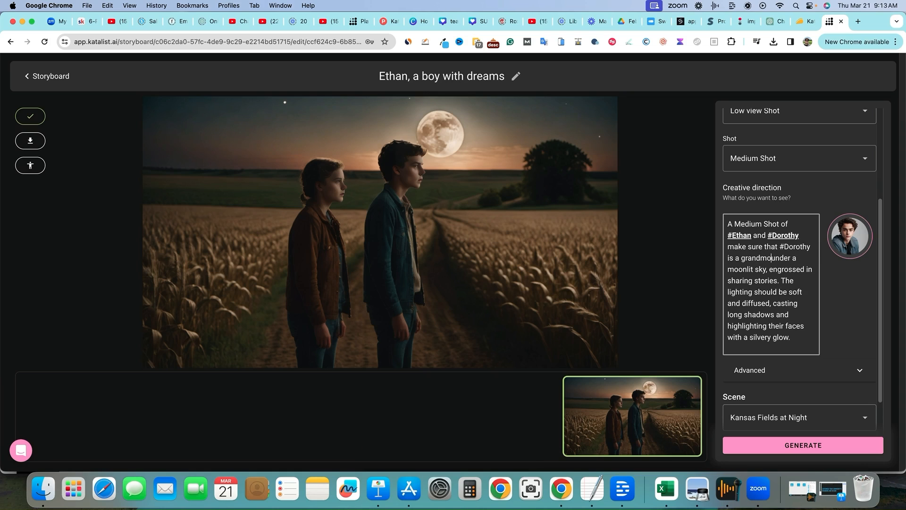
pyautogui.write('ther.')
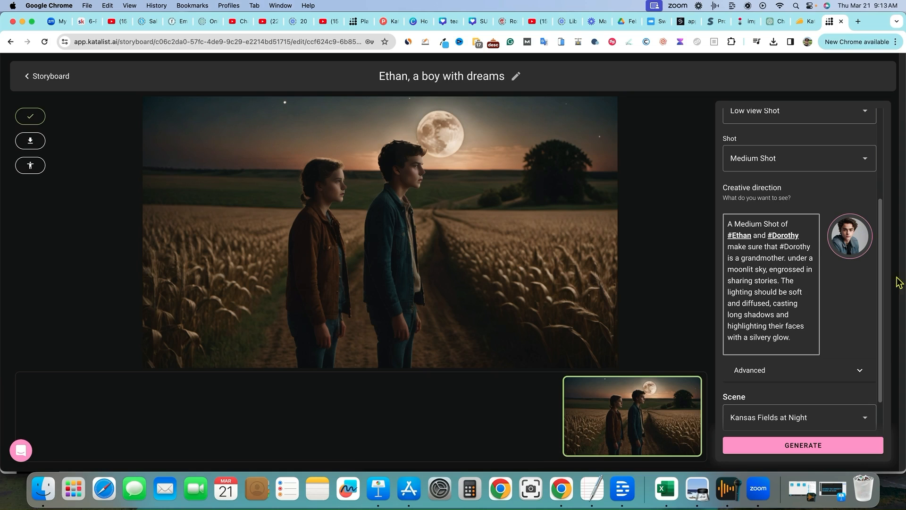
pyautogui.click(809, 446)
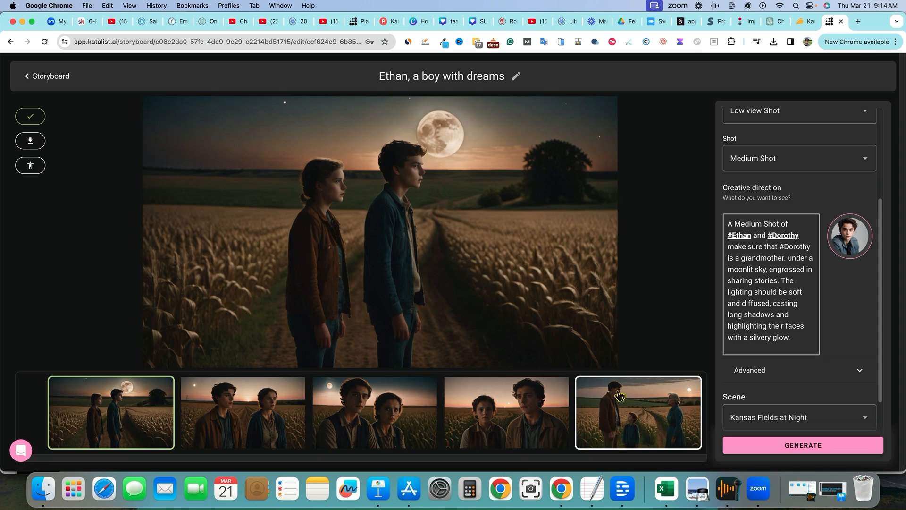
# Step: Set the variation with the elderly woman in the field as the frame's image and return to the storyboard
pyautogui.click(651, 420)
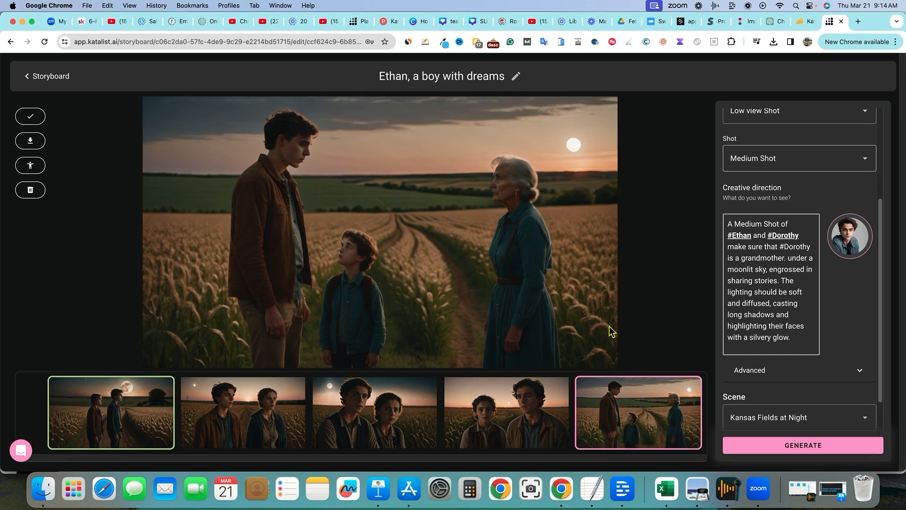
pyautogui.click(58, 78)
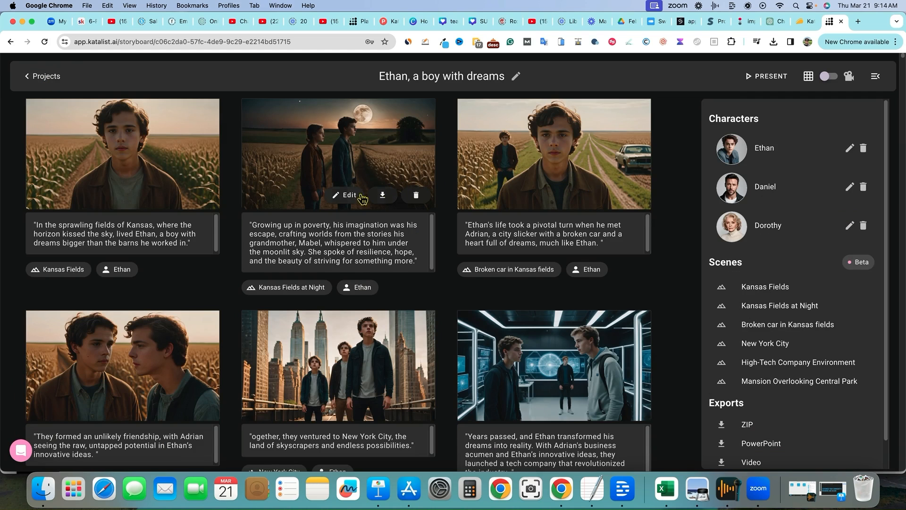
pyautogui.click(349, 196)
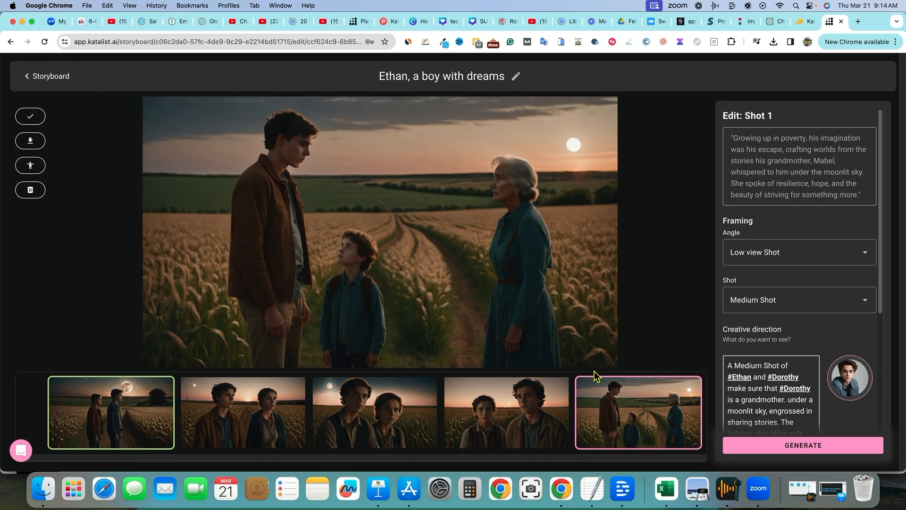
pyautogui.click(32, 117)
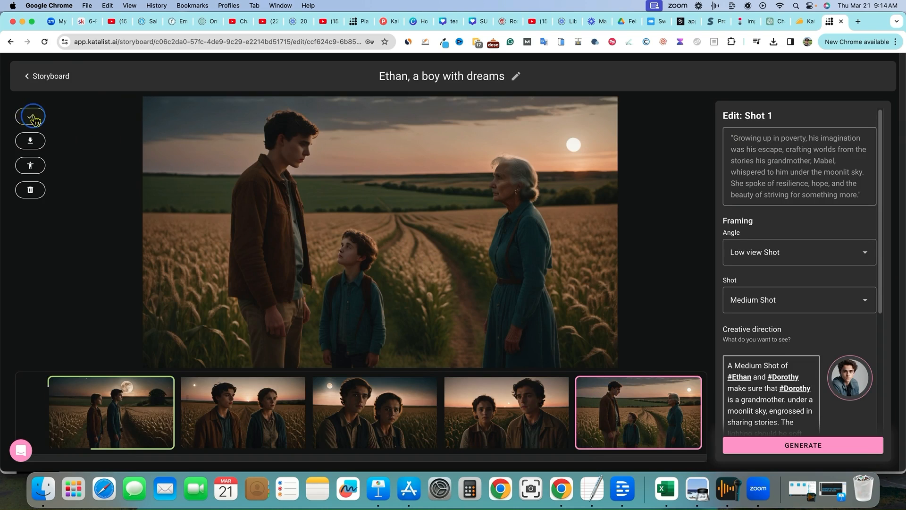
pyautogui.click(29, 79)
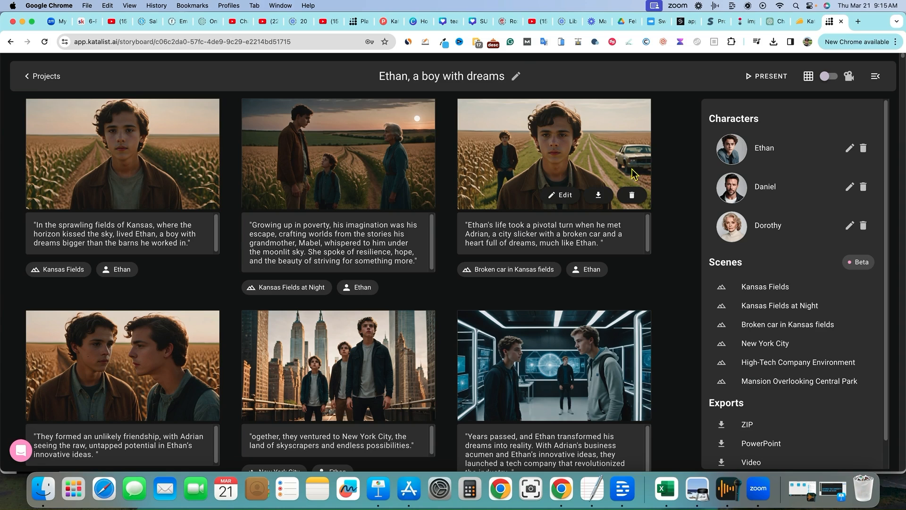
# Step: Look through the middle storyboard frames and check which appearances are available for the Dorothy character
pyautogui.scroll(-5, 498, 258)
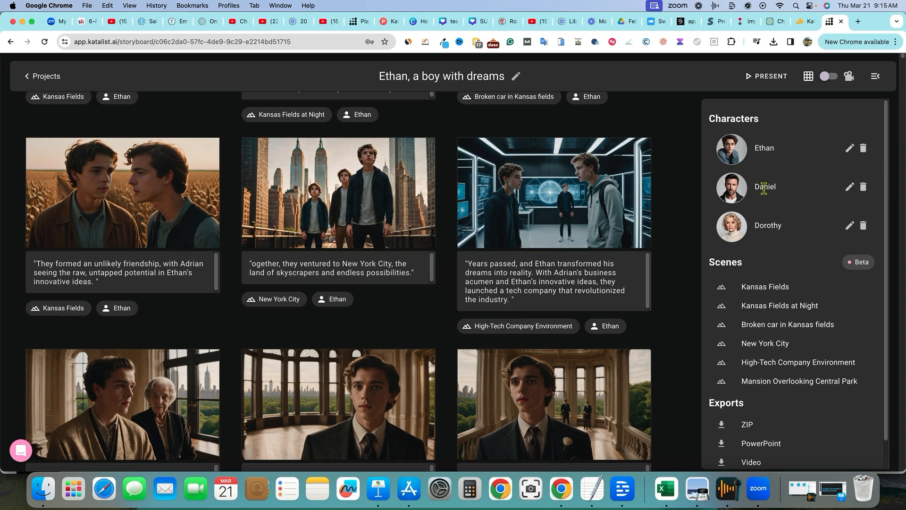
pyautogui.scroll(1, 374, 269)
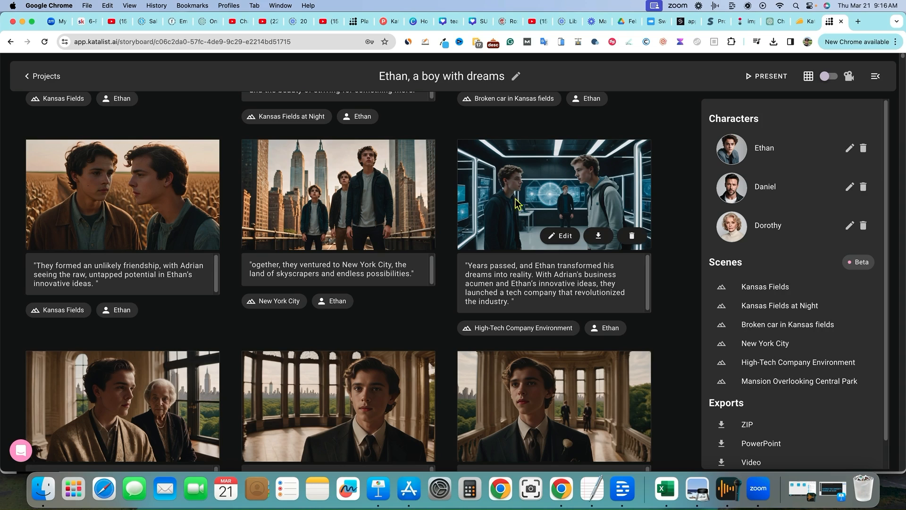
pyautogui.scroll(-1, 550, 324)
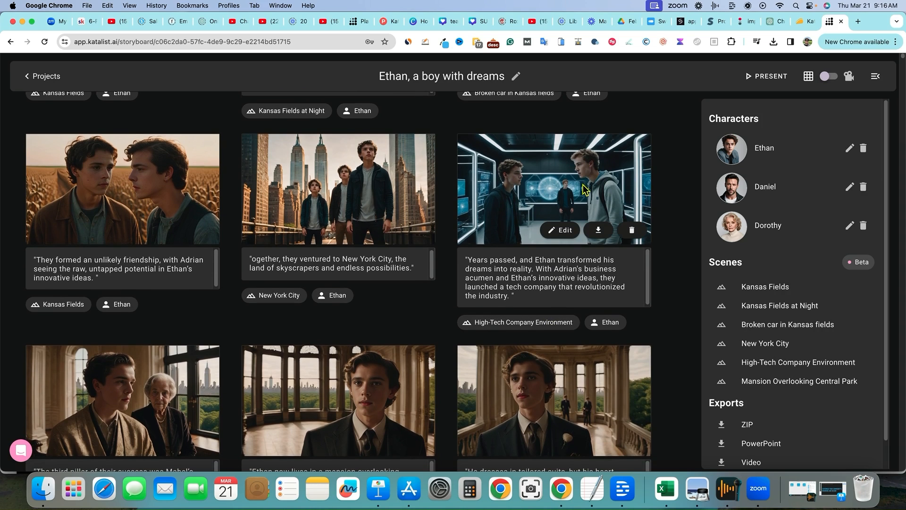
pyautogui.moveTo(446, 321)
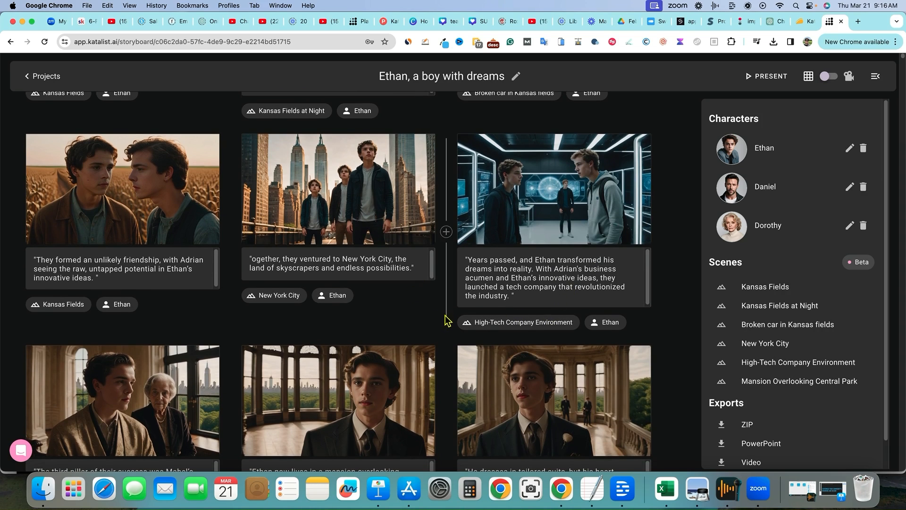
pyautogui.scroll(-3, 446, 321)
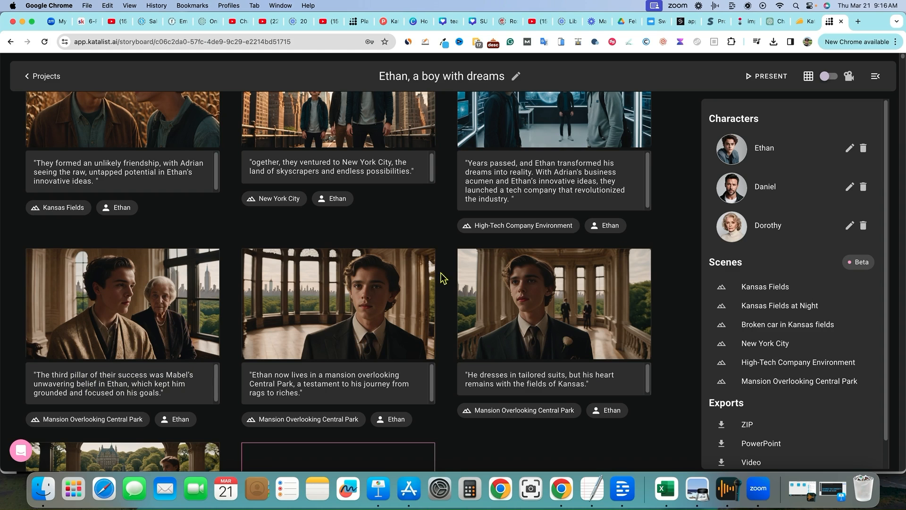
pyautogui.click(736, 232)
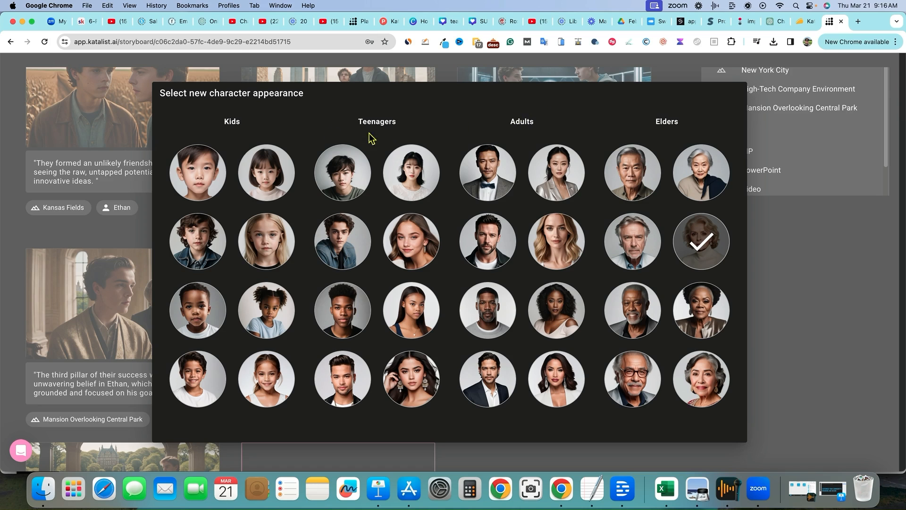
pyautogui.click(821, 272)
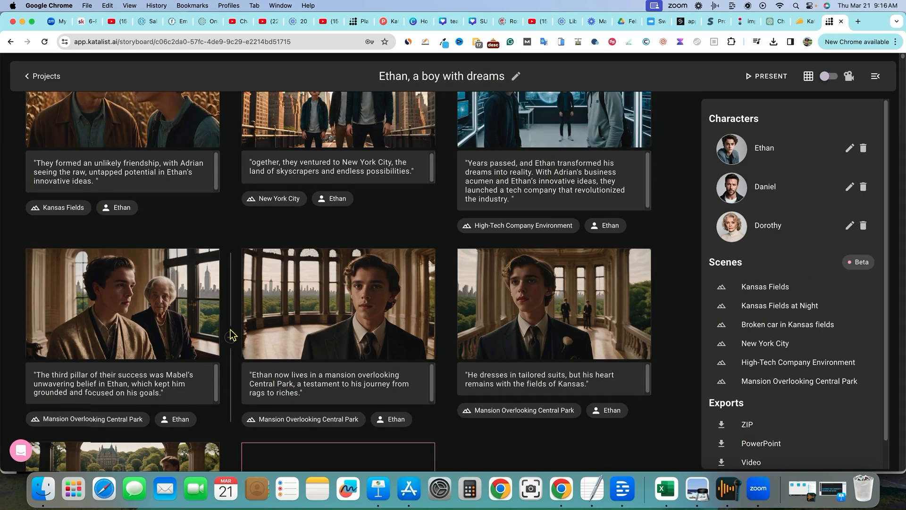
# Step: Examine the mansion frames through the closing frame for how consistently Ethan, Mabel and Adrian are depicted
pyautogui.scroll(-1, 231, 334)
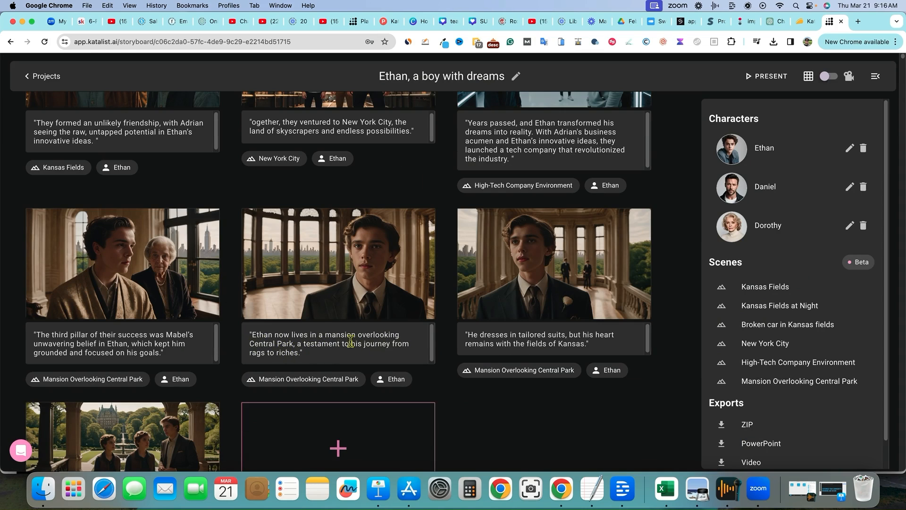
pyautogui.moveTo(263, 263)
pyautogui.scroll(-1, 526, 411)
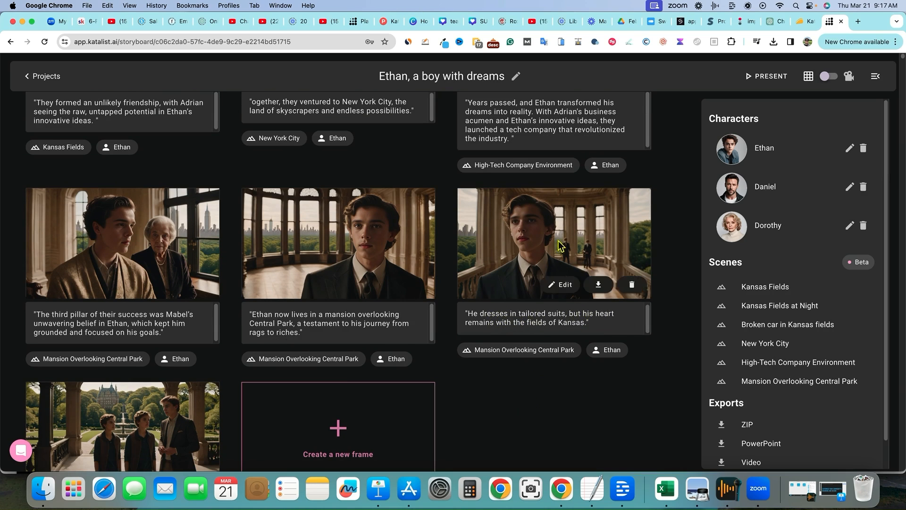
pyautogui.scroll(-3, 303, 381)
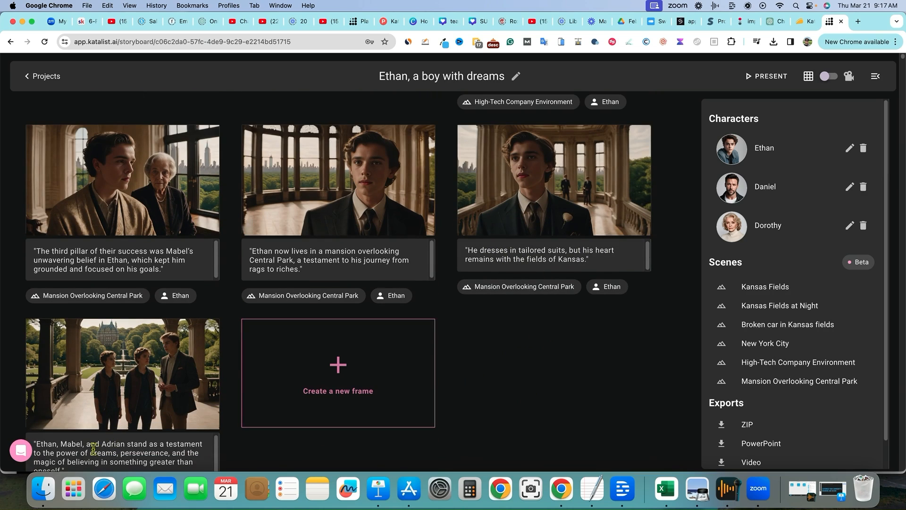
pyautogui.moveTo(137, 409)
pyautogui.scroll(-2, 139, 377)
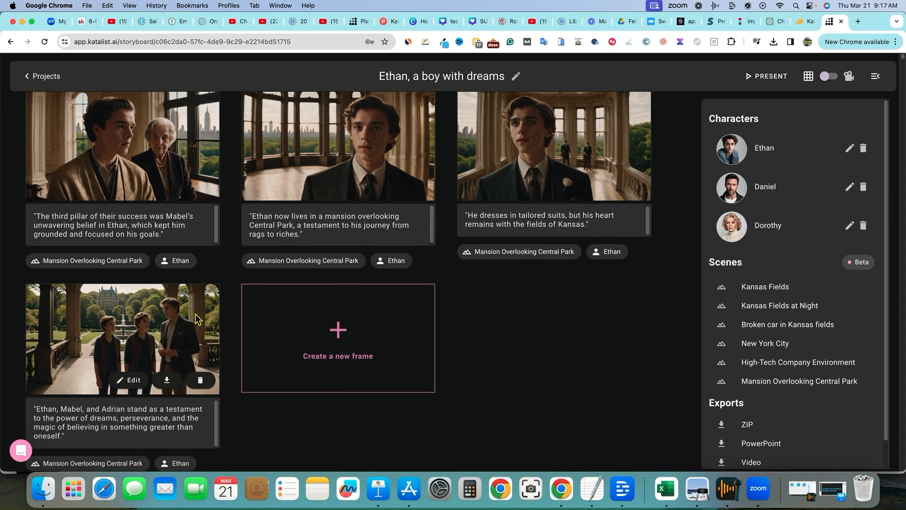
pyautogui.scroll(1, 196, 319)
pyautogui.scroll(10, 196, 318)
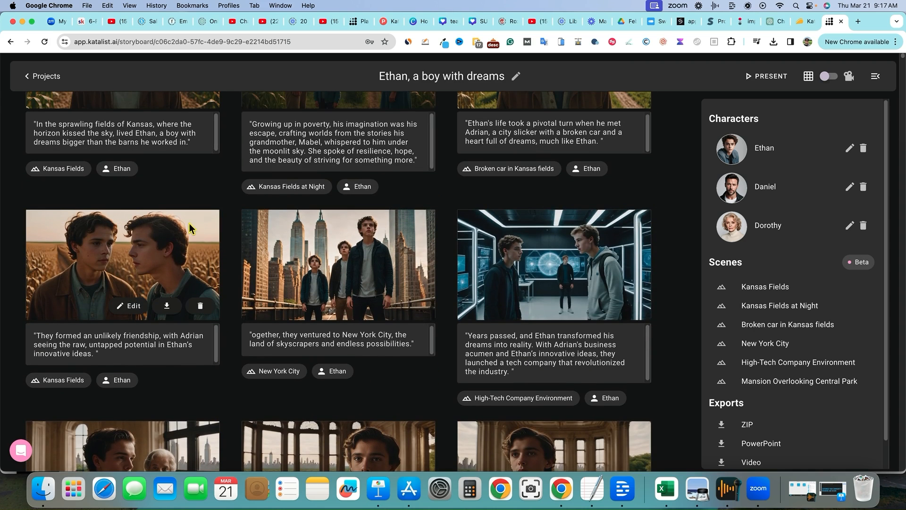
pyautogui.scroll(-10, 130, 307)
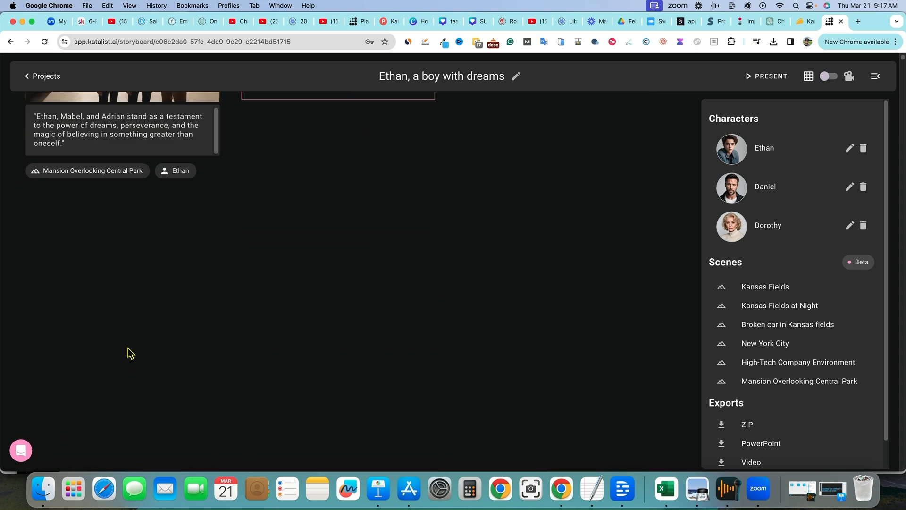
pyautogui.scroll(1, 161, 198)
pyautogui.moveTo(146, 316)
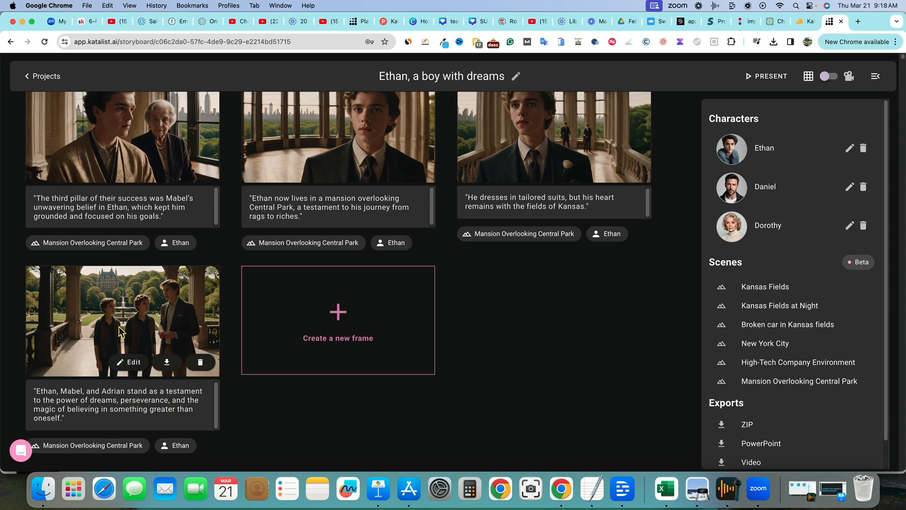
# Step: Check the scenes and the export options offered for the storyboard
pyautogui.scroll(2, 116, 327)
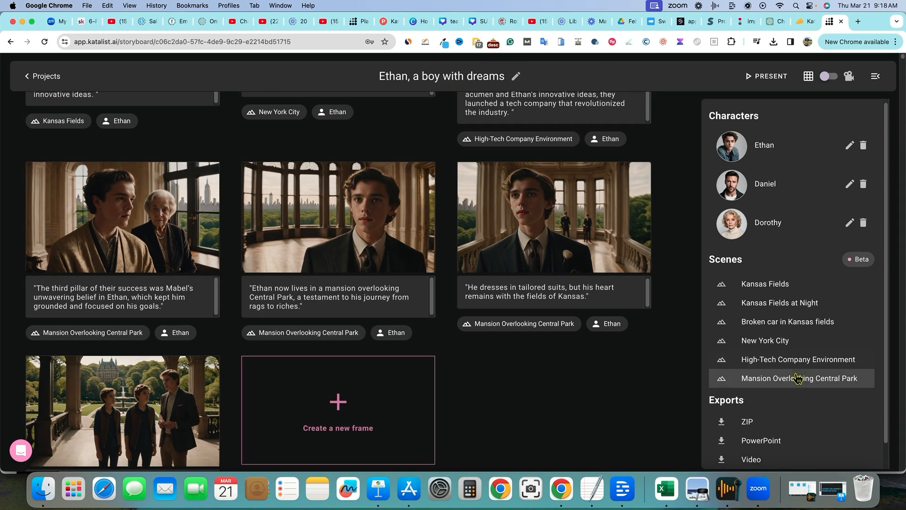
pyautogui.scroll(-1, 779, 391)
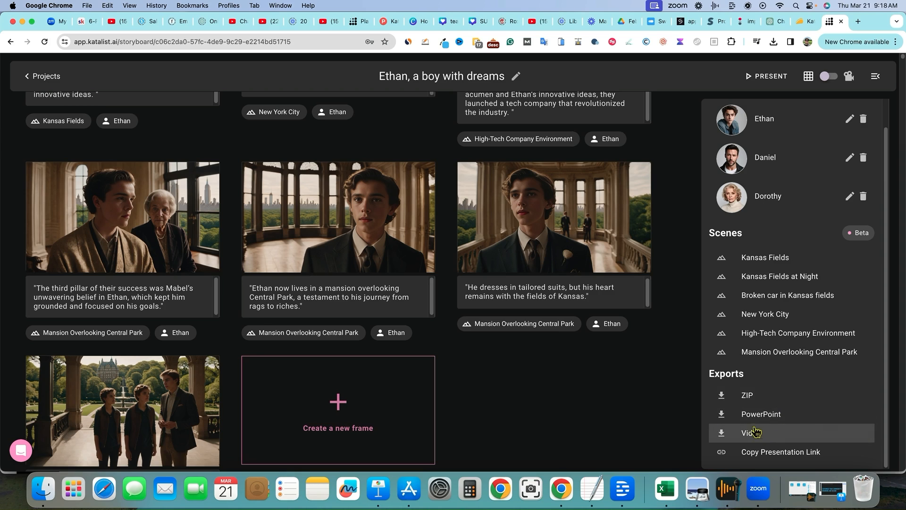
pyautogui.scroll(1, 787, 456)
# Step: Present the Ethan storyboard and step through the slides from the opening cornfield frame to the closing garden frame
pyautogui.click(769, 76)
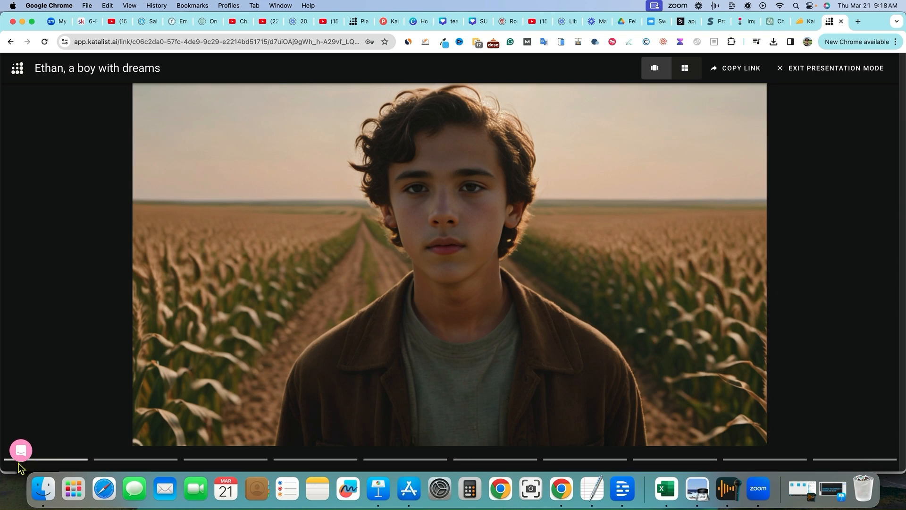
pyautogui.press('Right')
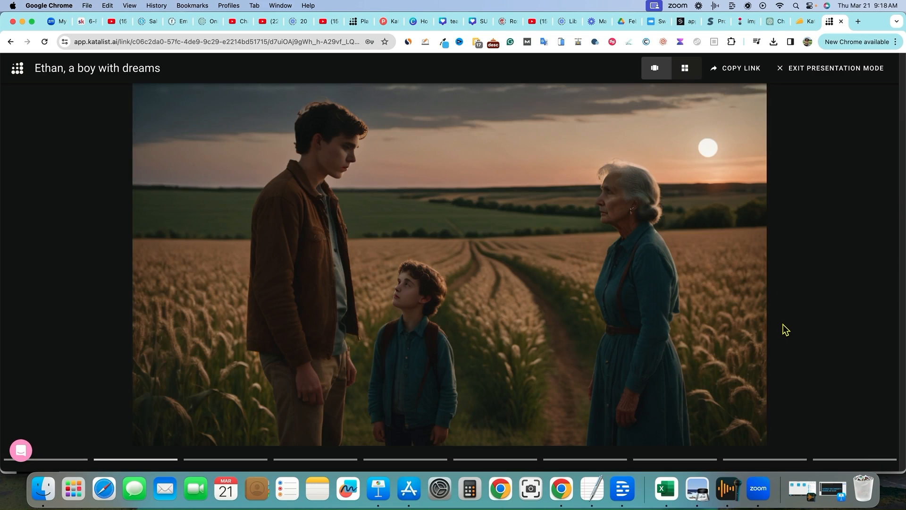
pyautogui.press('Right')
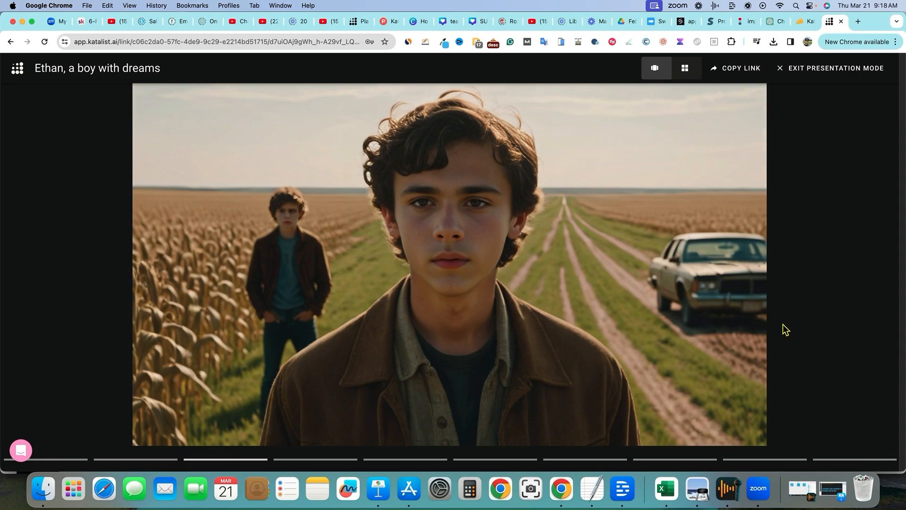
pyautogui.press('Right')
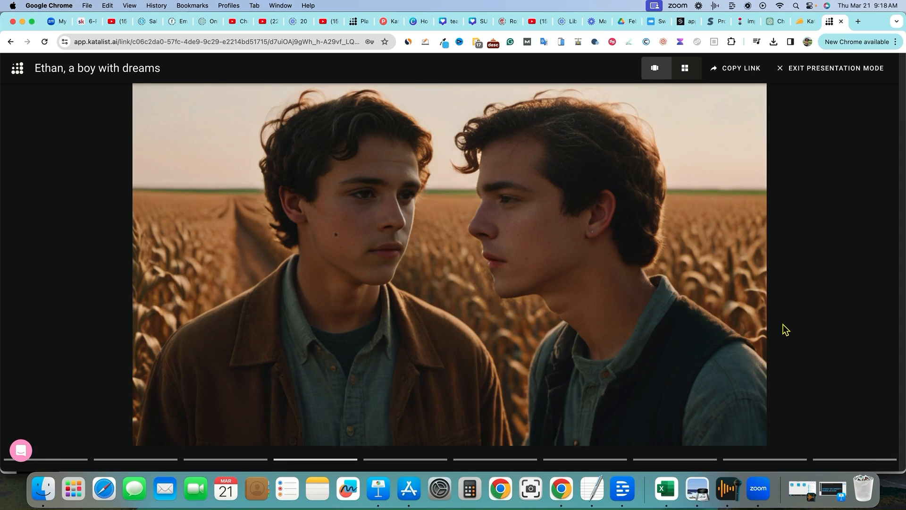
pyautogui.press('Right')
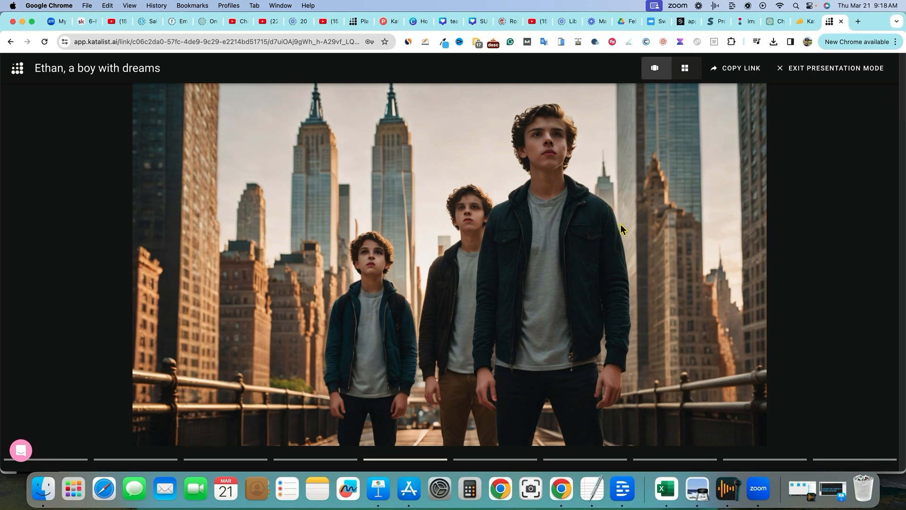
pyautogui.click(801, 300)
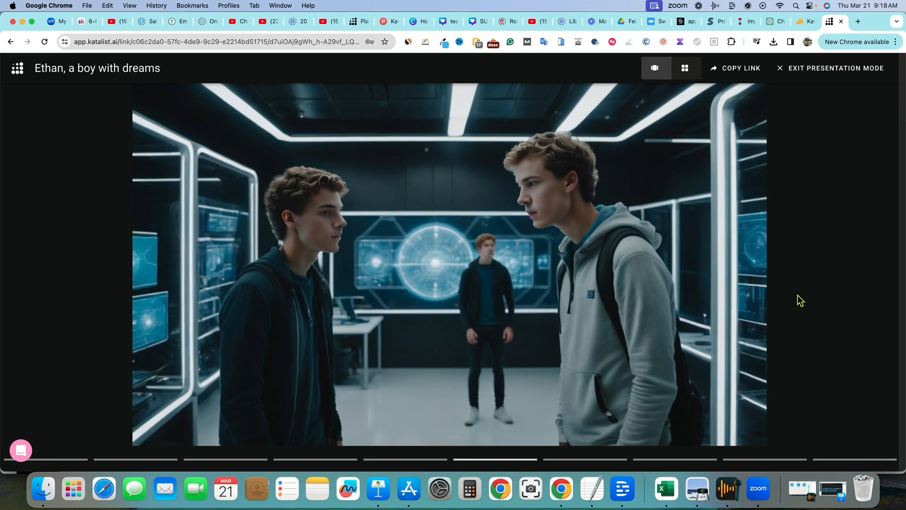
pyautogui.click(801, 301)
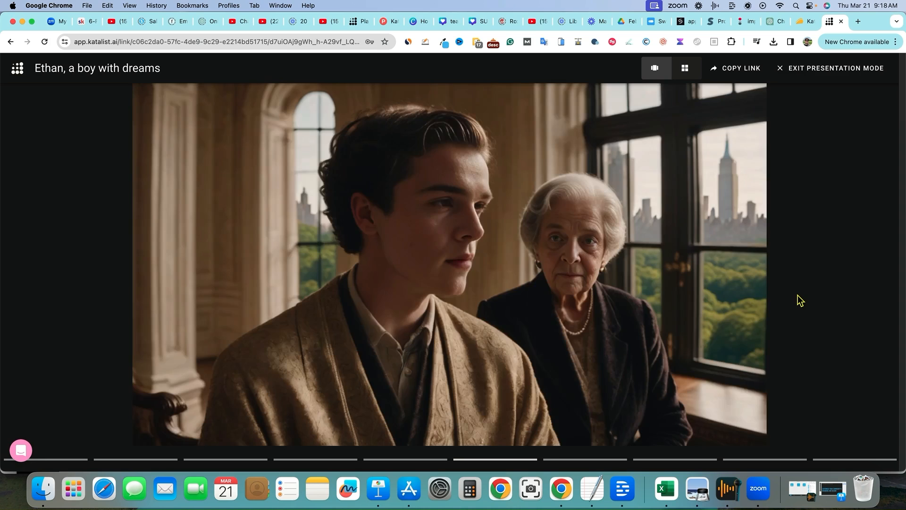
pyautogui.click(801, 300)
pyautogui.click(801, 300)
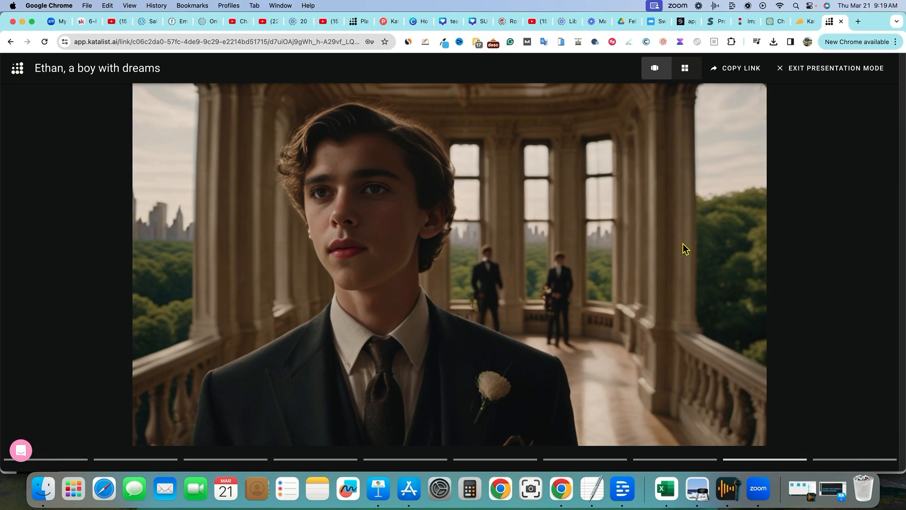
pyautogui.press('Right')
pyautogui.press('Left')
pyautogui.click(668, 208)
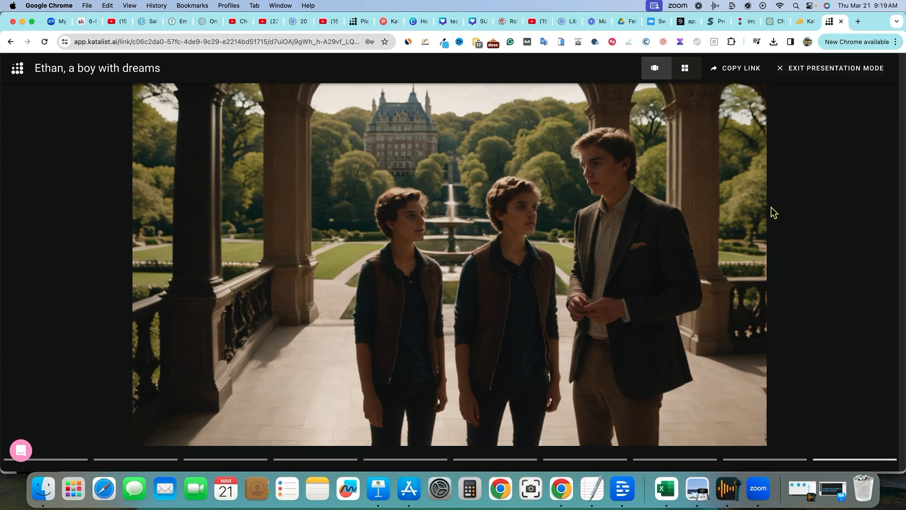
# Step: View the presentation as a grid of captioned frames, look it over, and exit presentation mode
pyautogui.click(685, 68)
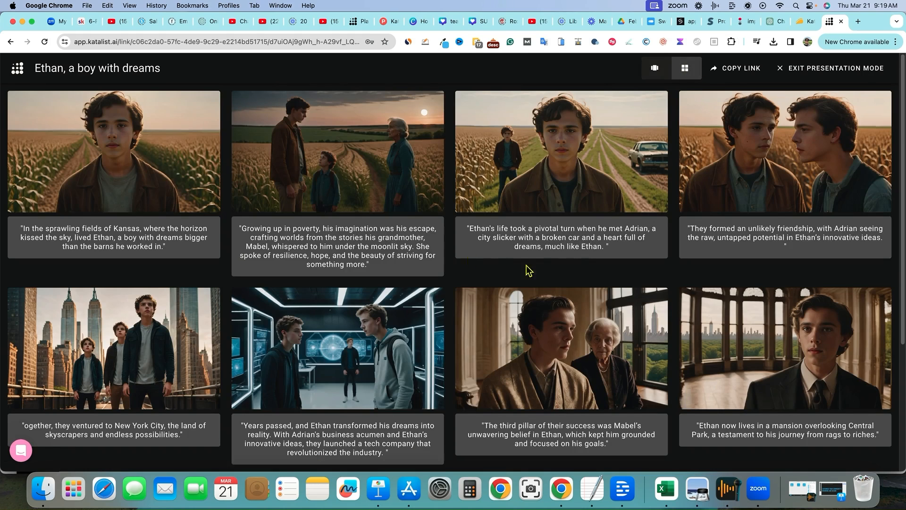
pyautogui.scroll(-5, 467, 277)
pyautogui.scroll(5, 442, 283)
pyautogui.click(821, 69)
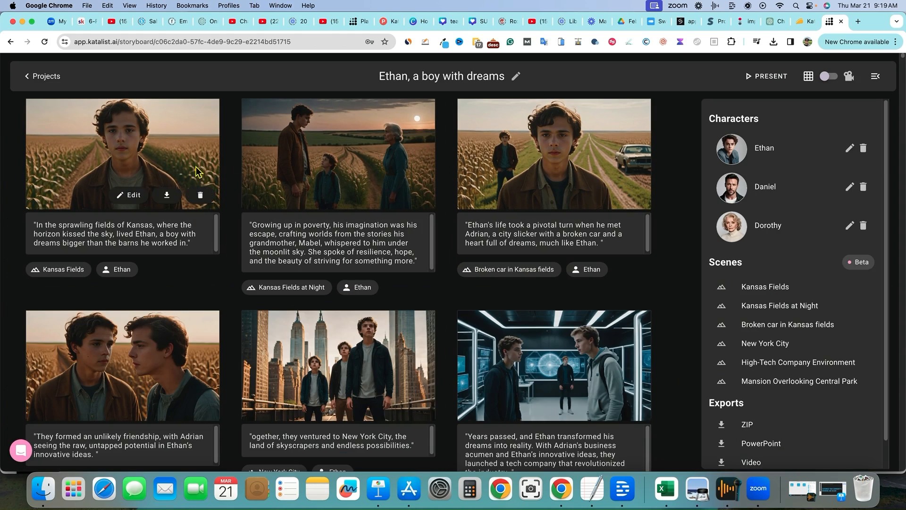
# Step: Look at the New Beginnings storyboard from the project list and return to the list
pyautogui.click(43, 77)
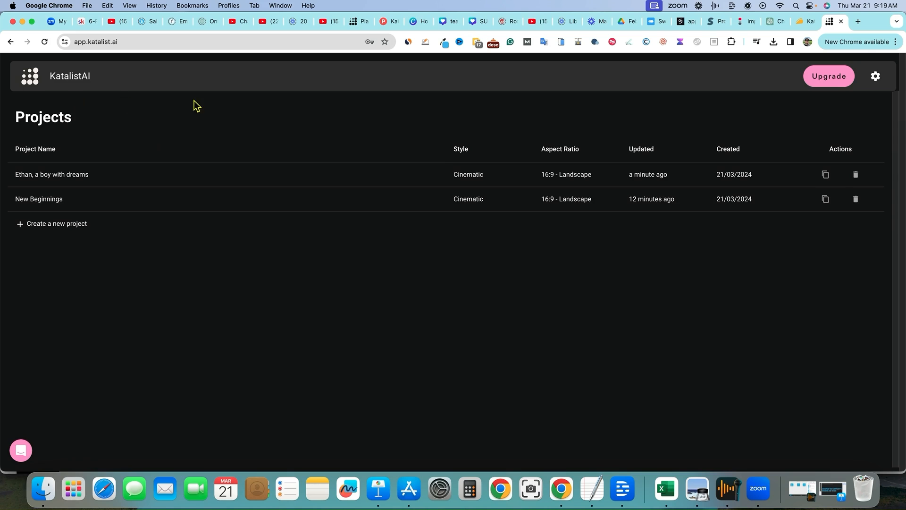
pyautogui.click(54, 203)
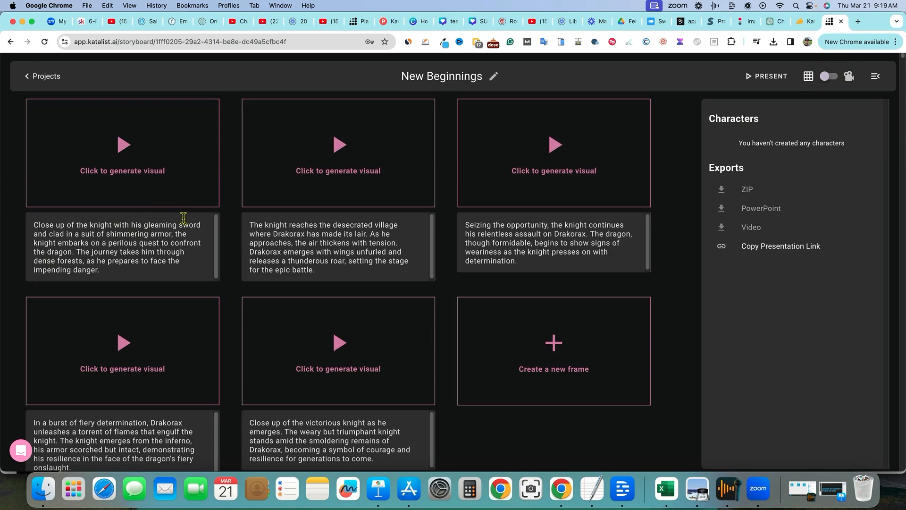
pyautogui.click(43, 76)
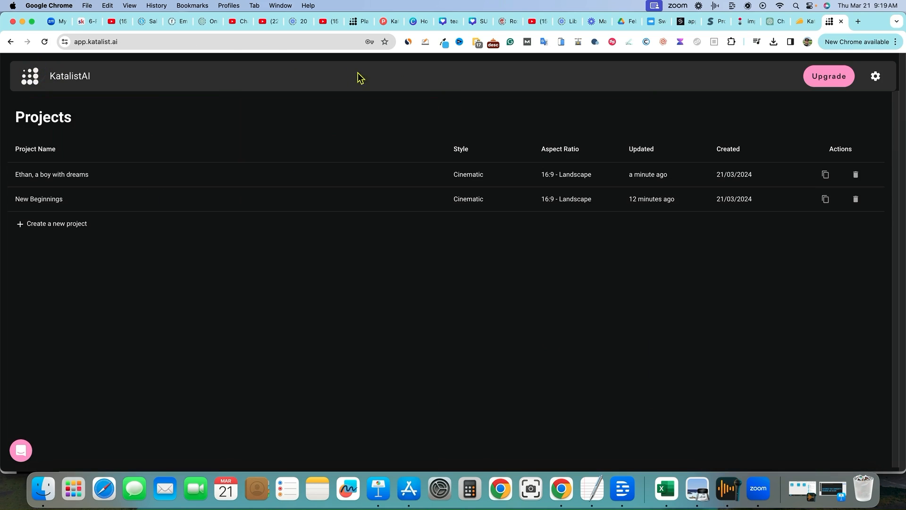
# Step: Create a new project named test with the Sketch art style and the 9:16 Portrait aspect ratio
pyautogui.click(63, 224)
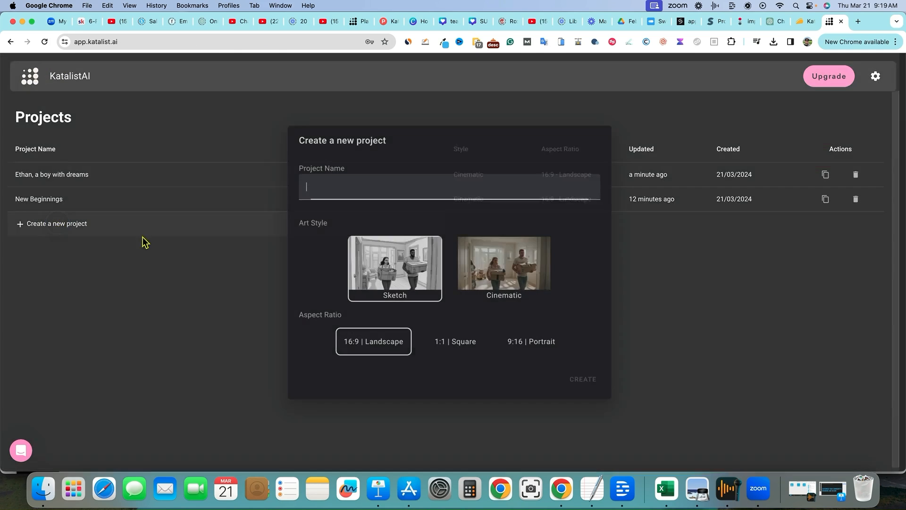
pyautogui.write('test')
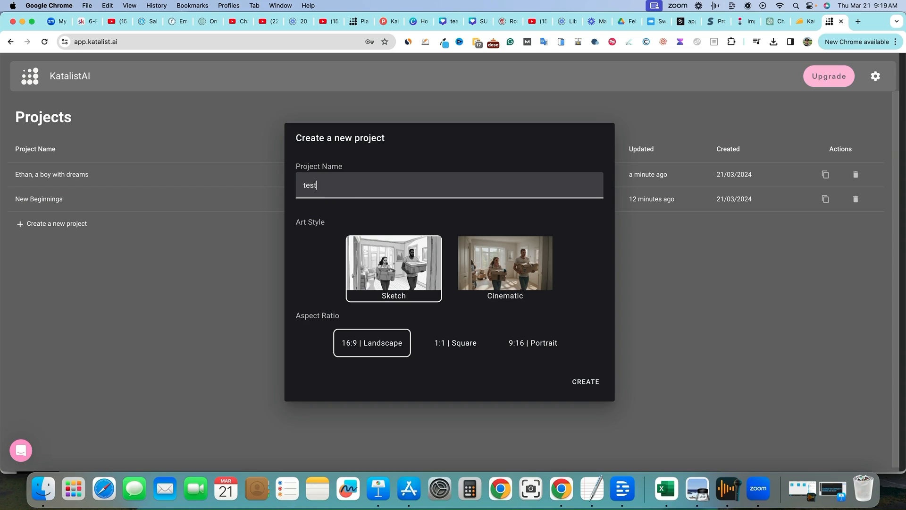
pyautogui.click(419, 270)
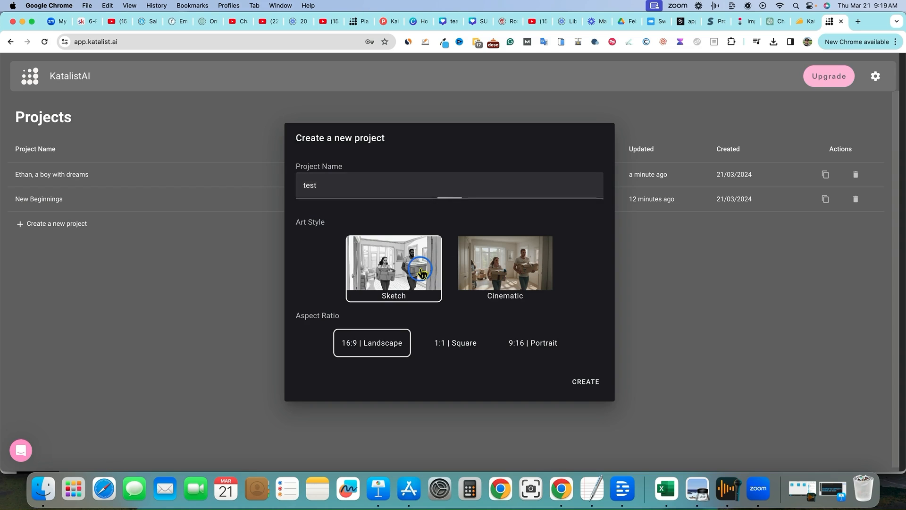
pyautogui.click(533, 348)
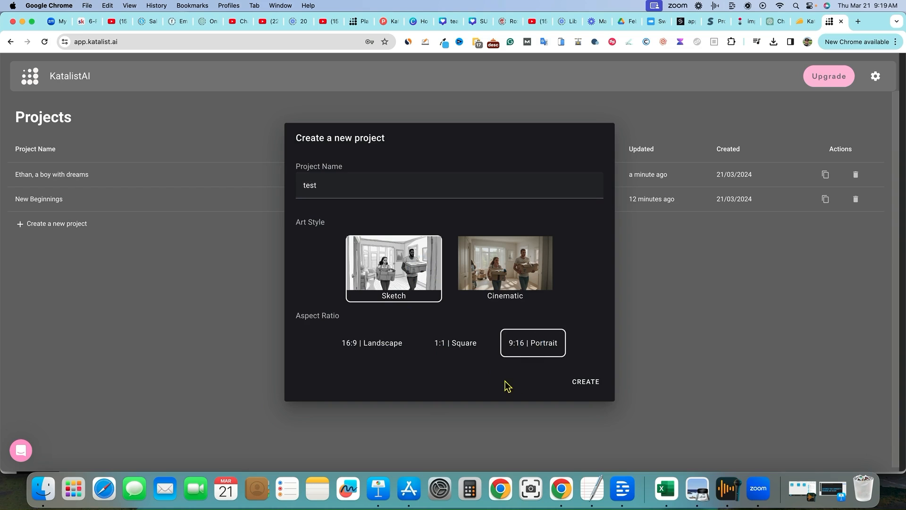
pyautogui.click(576, 383)
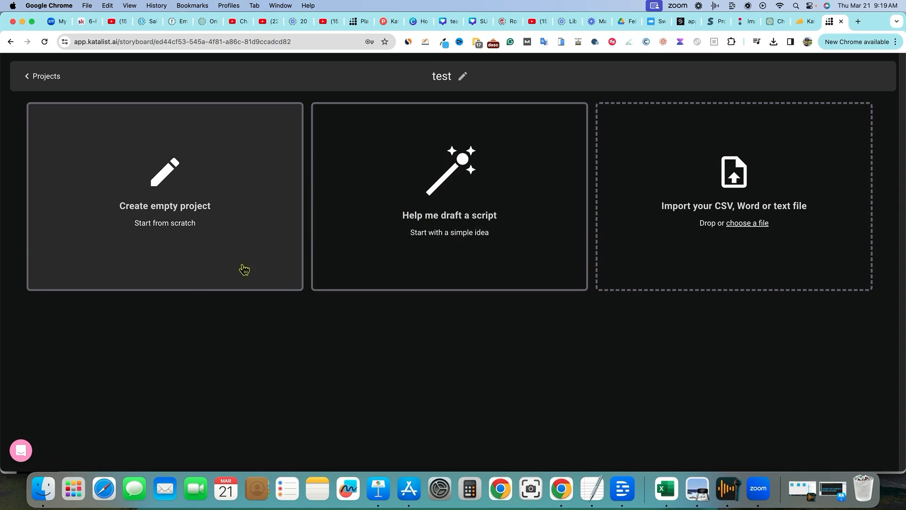
# Step: Draft a script from the suggested idea "Refreshing drink that gives you superpowers" and confirm it to generate the storyboard
pyautogui.click(484, 229)
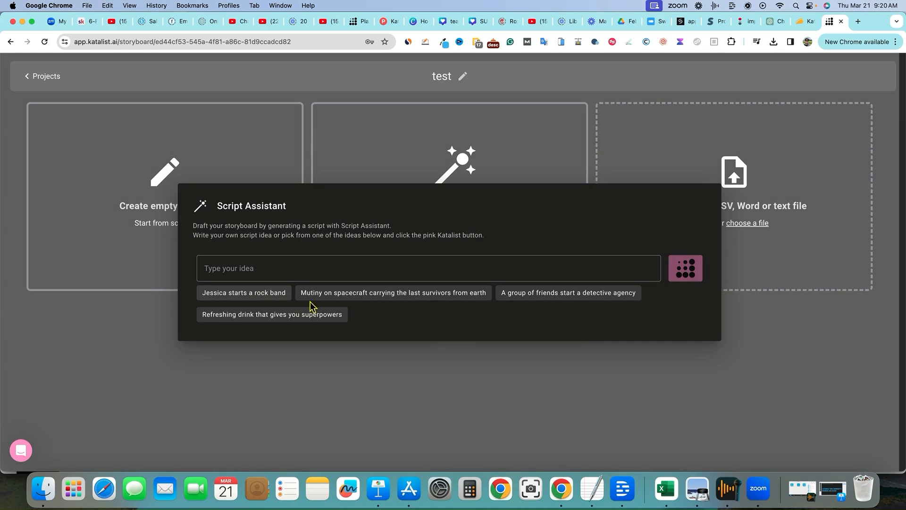
pyautogui.click(250, 320)
pyautogui.click(670, 279)
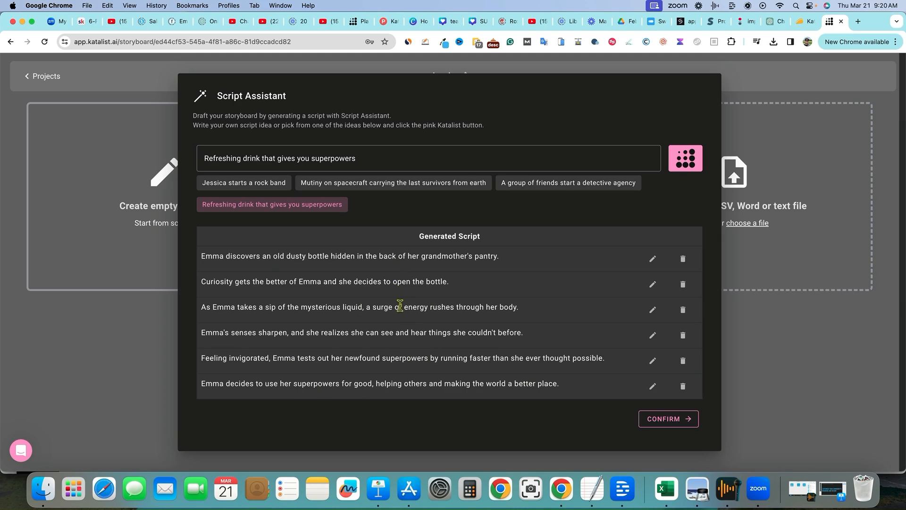
pyautogui.click(657, 419)
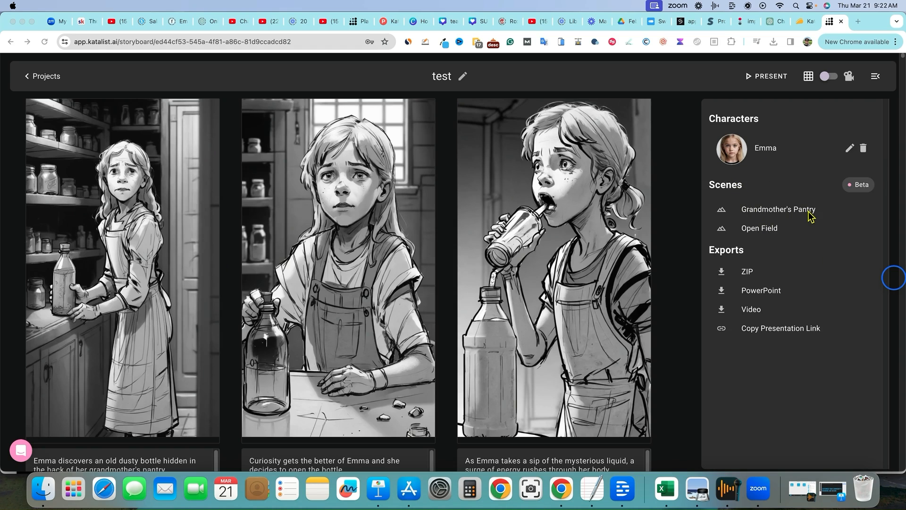
# Step: Check the Grandmother's Pantry scene description and the appearances available for the Emma character, leaving both unchanged
pyautogui.click(765, 212)
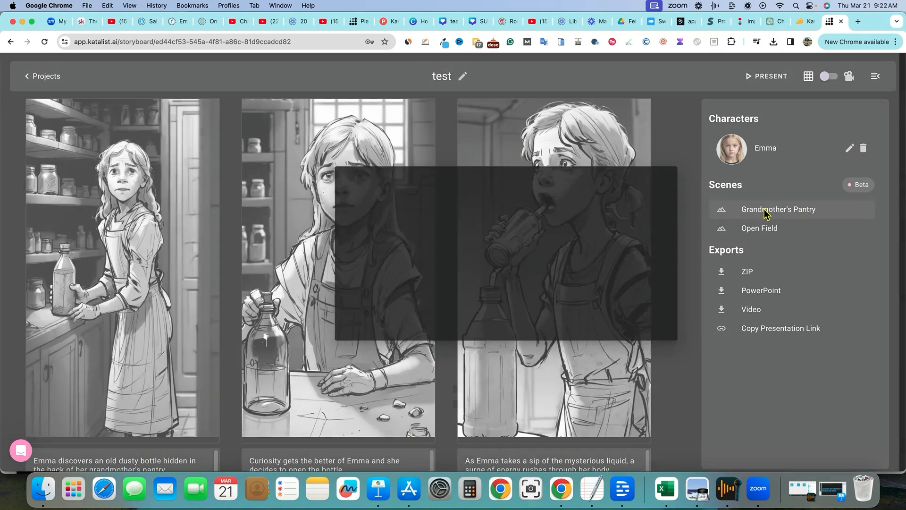
pyautogui.click(432, 283)
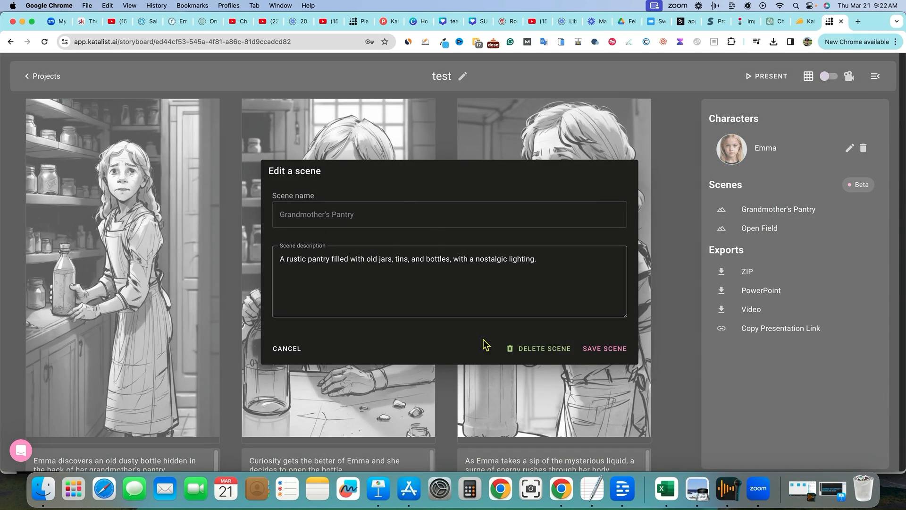
pyautogui.click(289, 351)
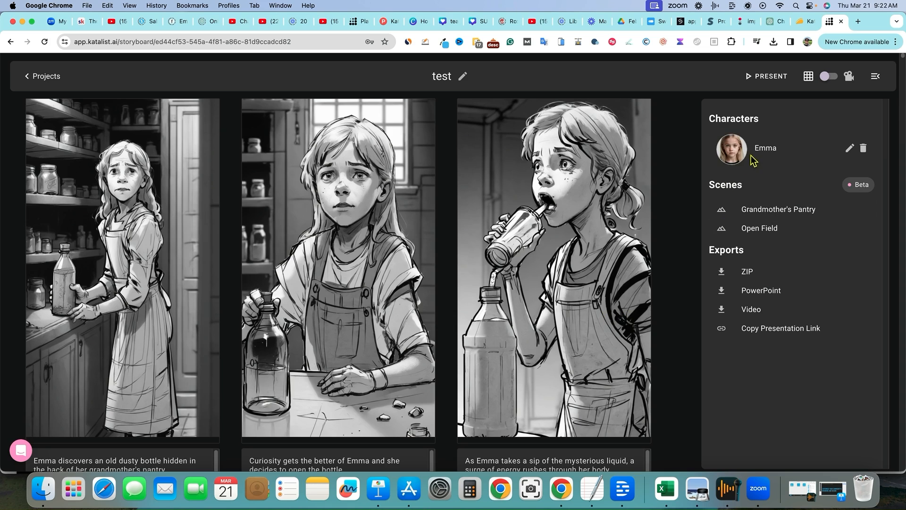
pyautogui.click(736, 153)
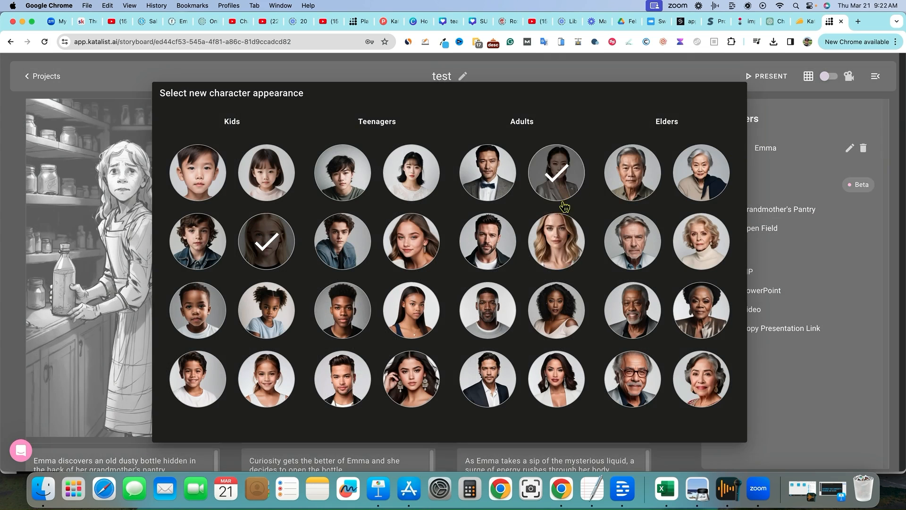
pyautogui.doubleClick(376, 121)
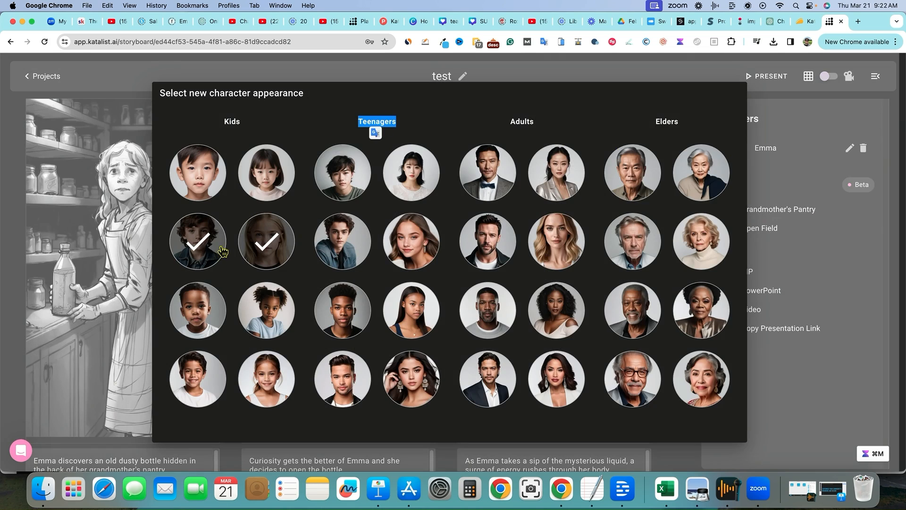
pyautogui.click(788, 128)
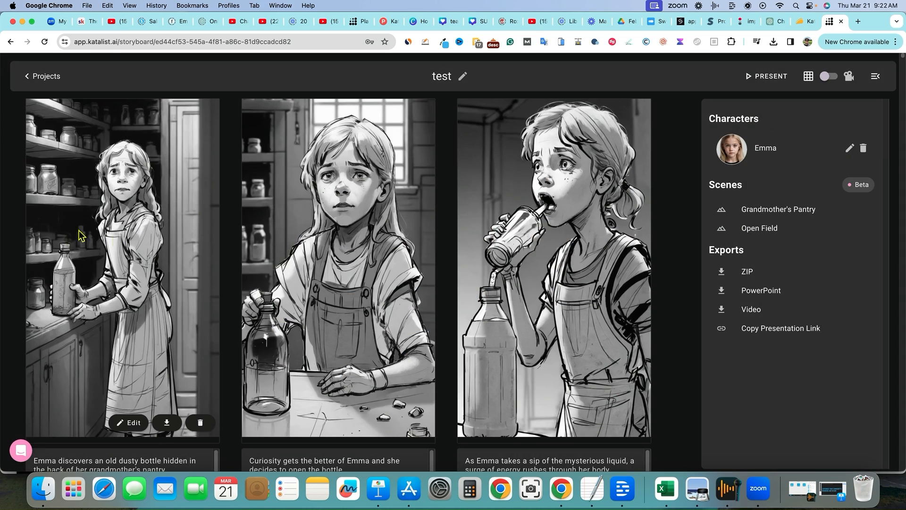
# Step: Examine all the Emma sketch frames against their captions for how well they match the script and stay consistent
pyautogui.scroll(-1, 139, 352)
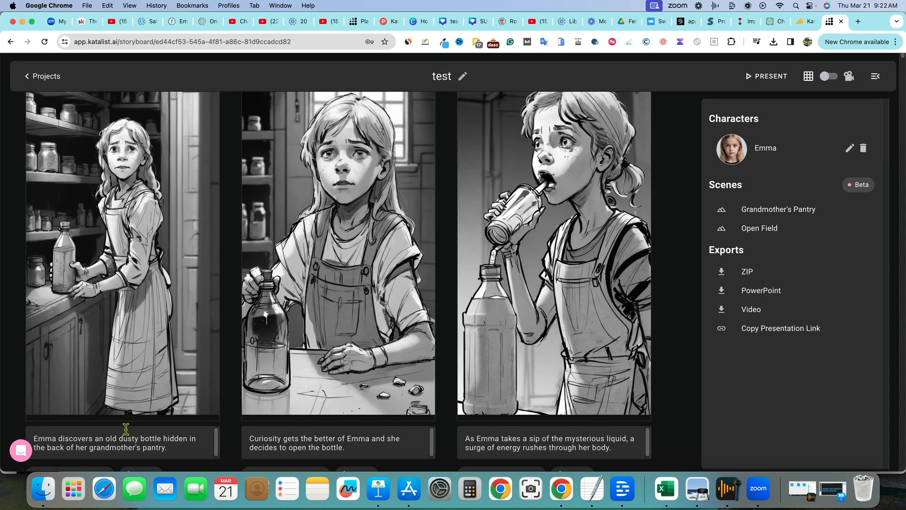
pyautogui.scroll(-1, 126, 439)
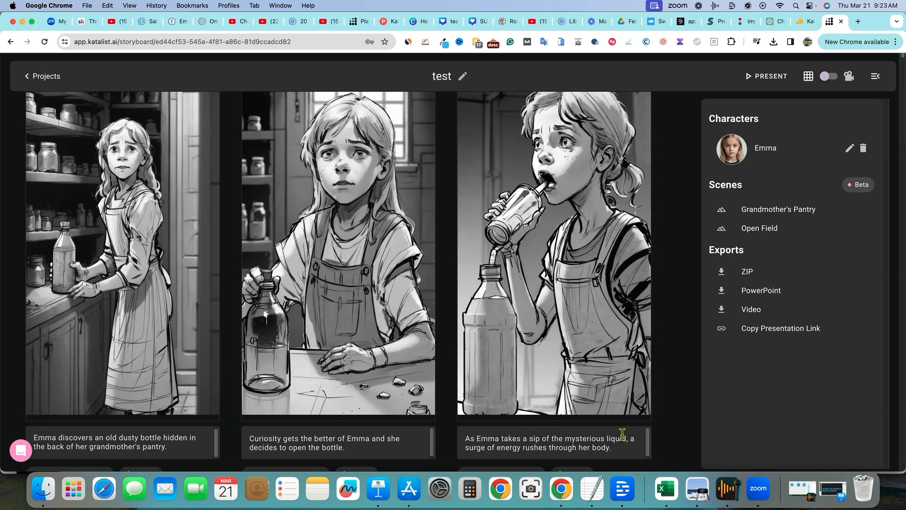
pyautogui.moveTo(577, 306)
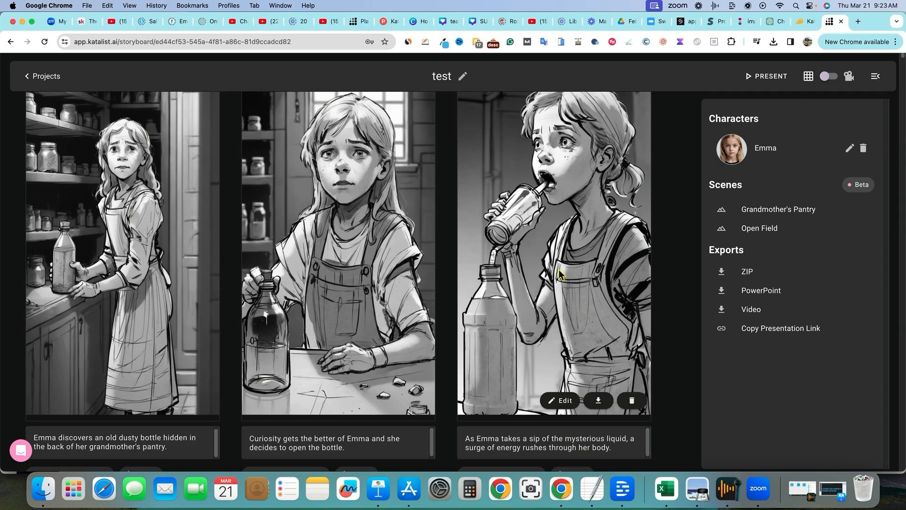
pyautogui.scroll(-8, 427, 344)
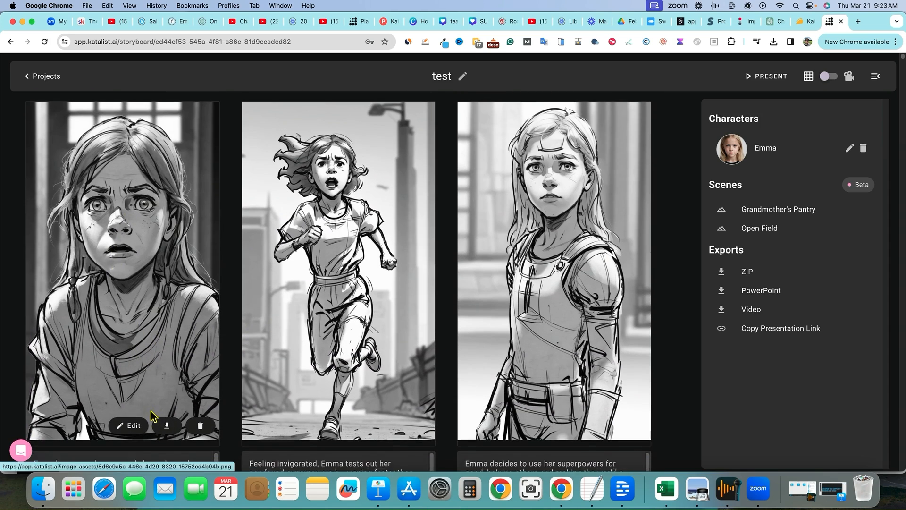
pyautogui.scroll(-2, 149, 407)
pyautogui.scroll(-1, 149, 407)
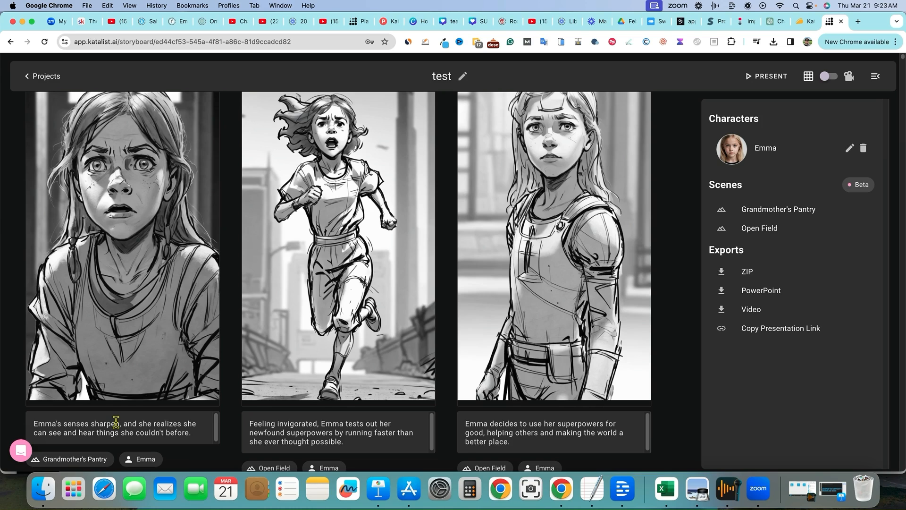
pyautogui.moveTo(130, 227)
pyautogui.scroll(-1, 603, 433)
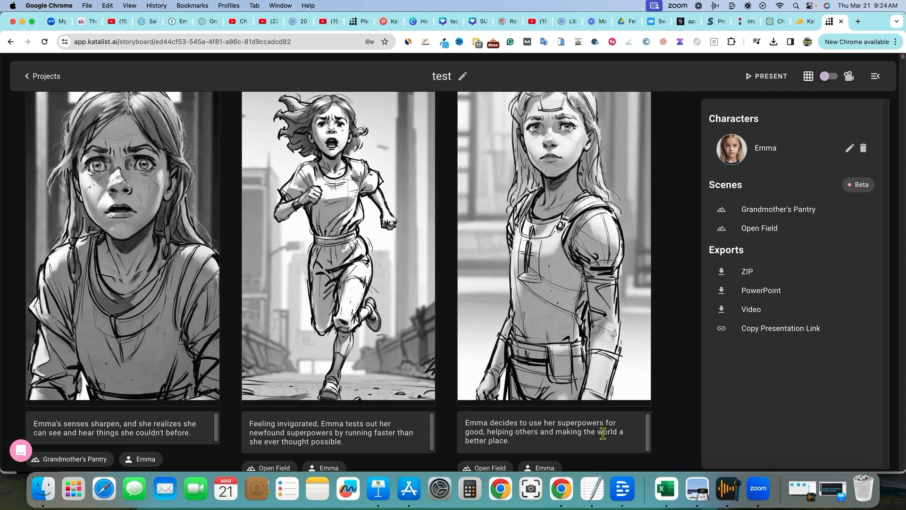
pyautogui.scroll(-10, 602, 433)
pyautogui.scroll(12, 477, 350)
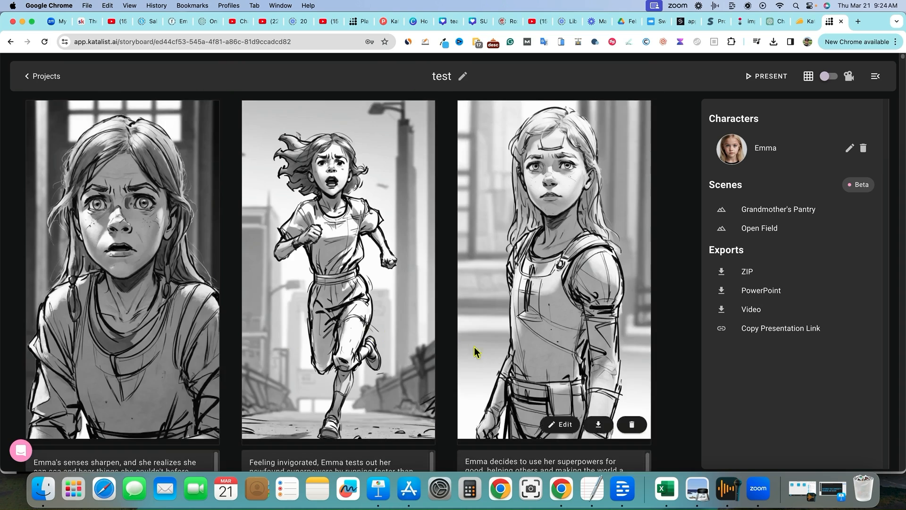
# Step: Try to export the Emma sketch storyboard to PowerPoint, and dismiss the subscription plans offer
pyautogui.scroll(6, 523, 357)
pyautogui.scroll(-8, 523, 357)
pyautogui.scroll(8, 523, 357)
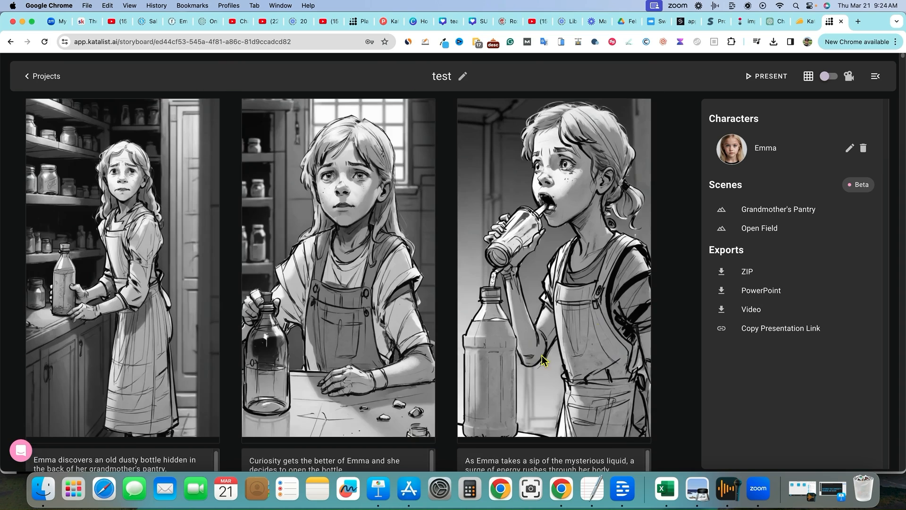
pyautogui.click(767, 293)
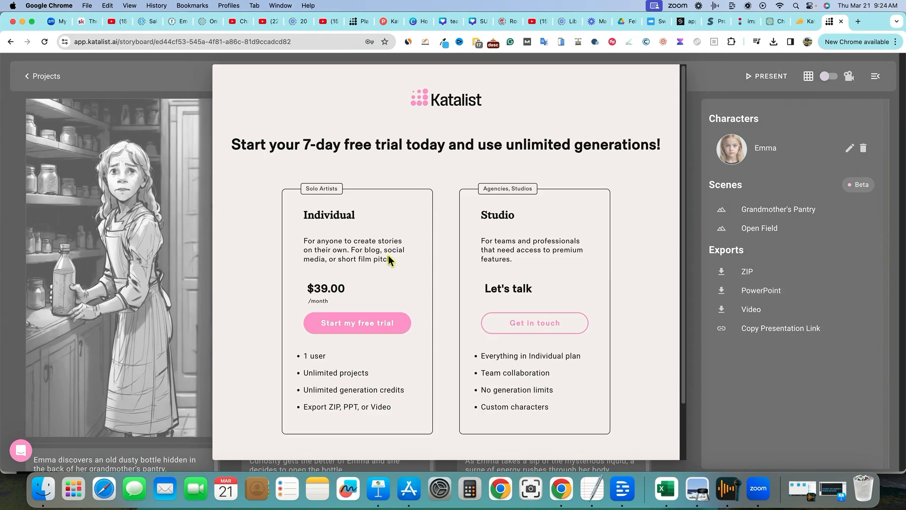
pyautogui.click(162, 132)
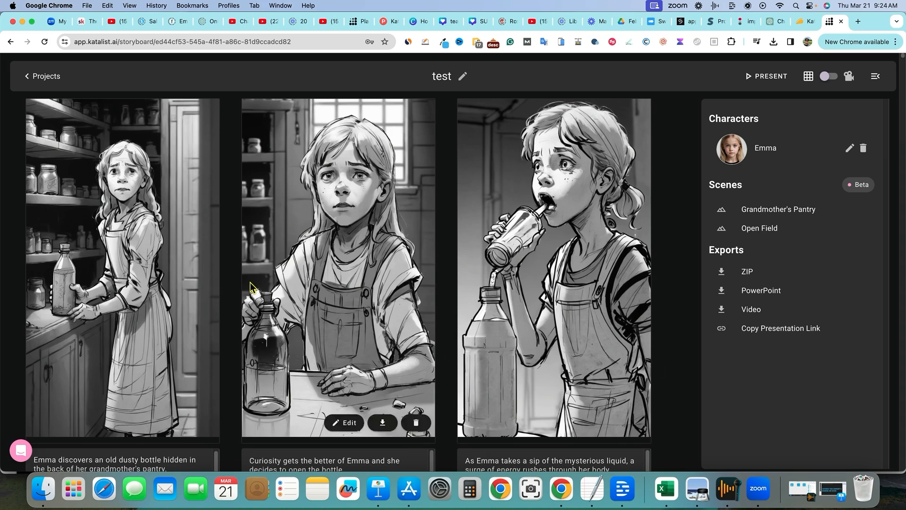
# Step: Review the first and second rows of Emma sketch frames again together with their captions and scene tags
pyautogui.scroll(-1, 513, 242)
pyautogui.scroll(-4, 123, 363)
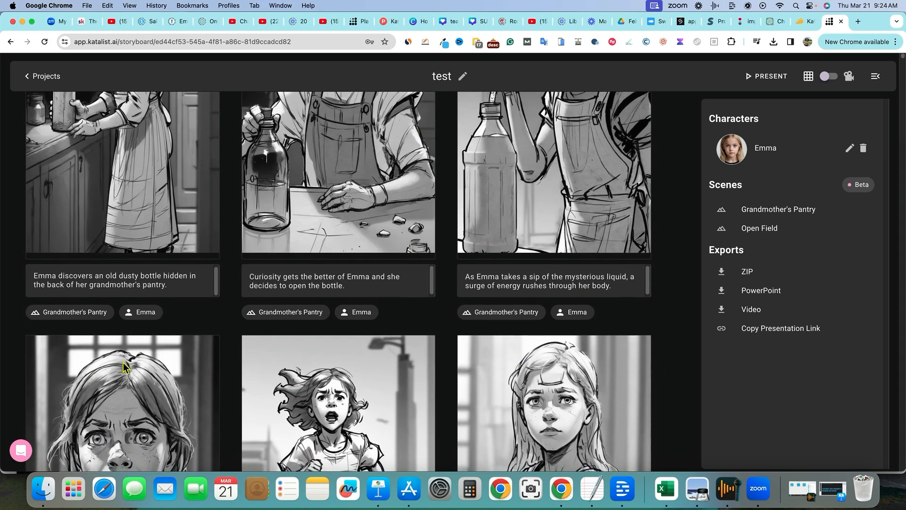
pyautogui.scroll(-4, 122, 342)
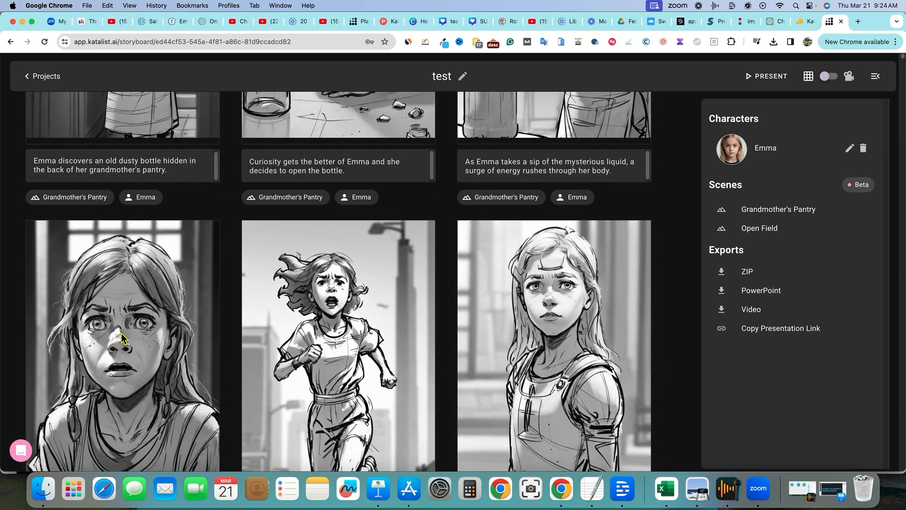
pyautogui.scroll(15, 463, 334)
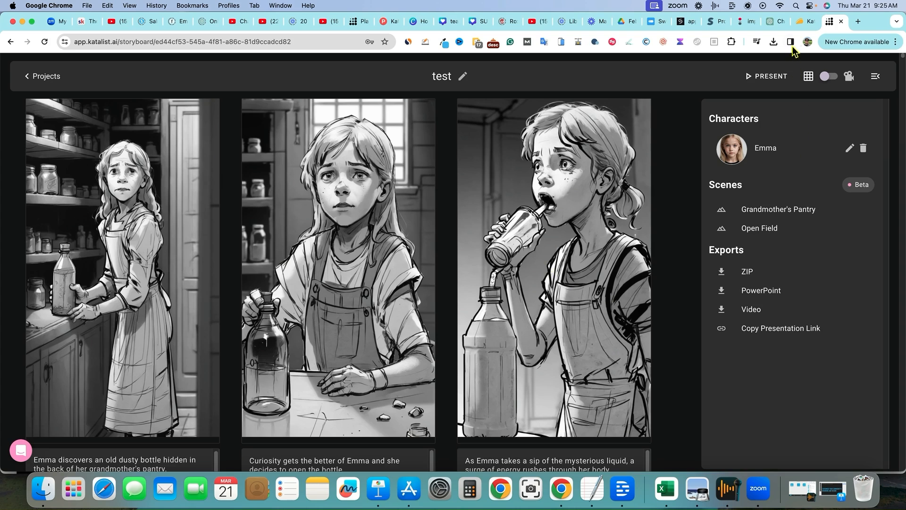
# Step: Switch to the AppSumo page for Katalist Storytelling Studio and review the deal terms and the features included in all plans
pyautogui.click(798, 21)
pyautogui.scroll(15, 817, 194)
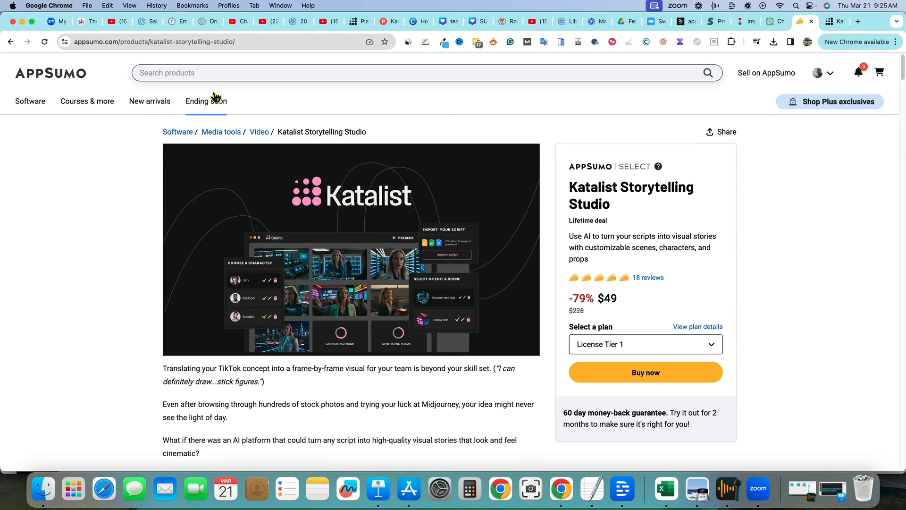
pyautogui.scroll(-10, 213, 92)
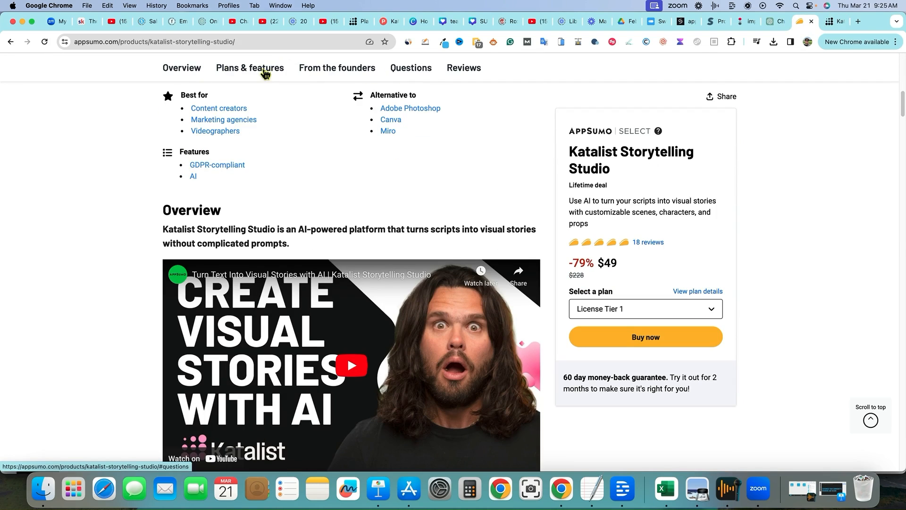
pyautogui.click(255, 68)
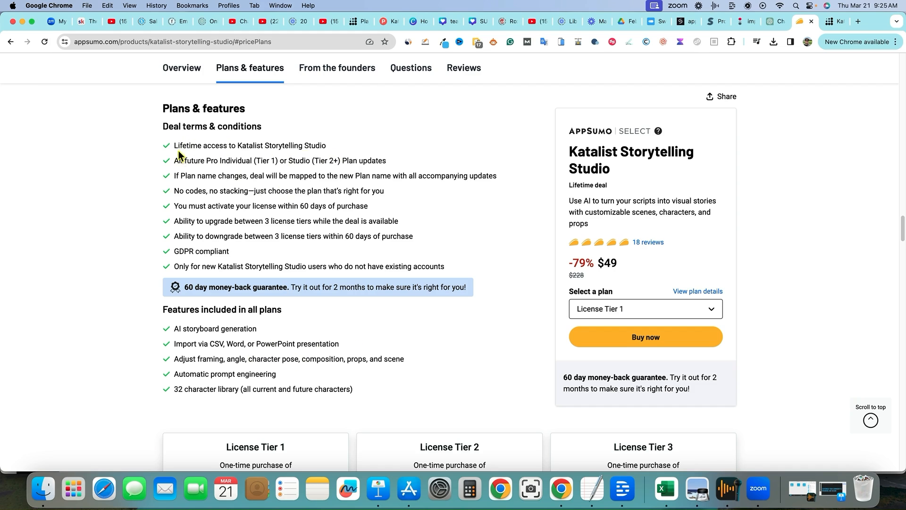
pyautogui.moveTo(175, 147); pyautogui.dragTo(399, 398)
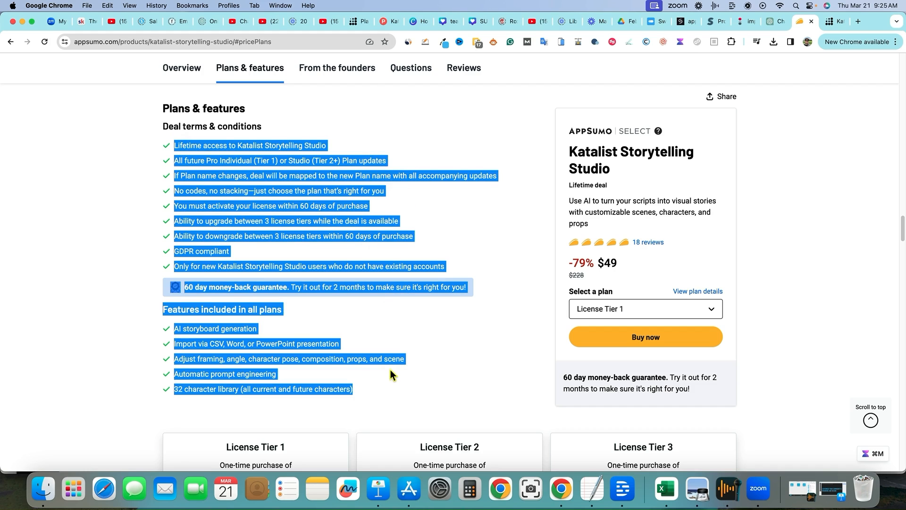
pyautogui.click(363, 136)
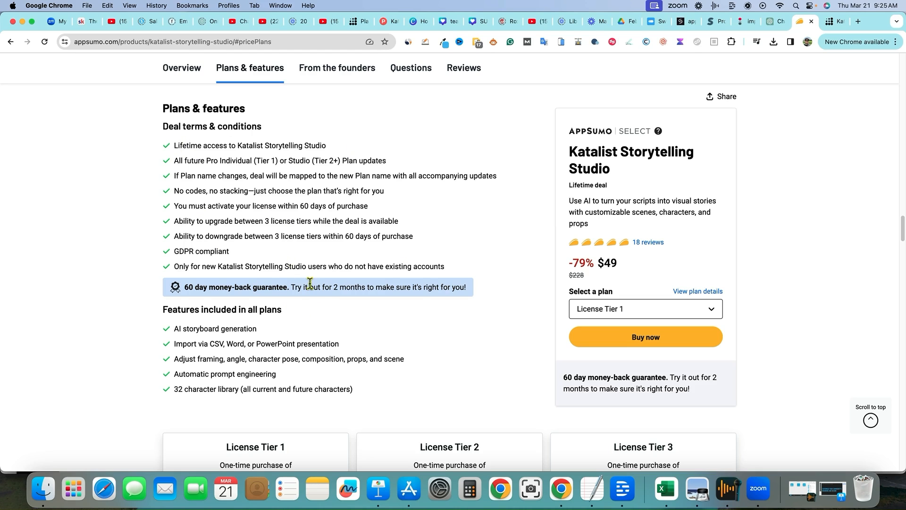
# Step: Find License Tier 1's monthly image allowance and divide the 250 images by 10 in Calculator
pyautogui.scroll(-2, 390, 214)
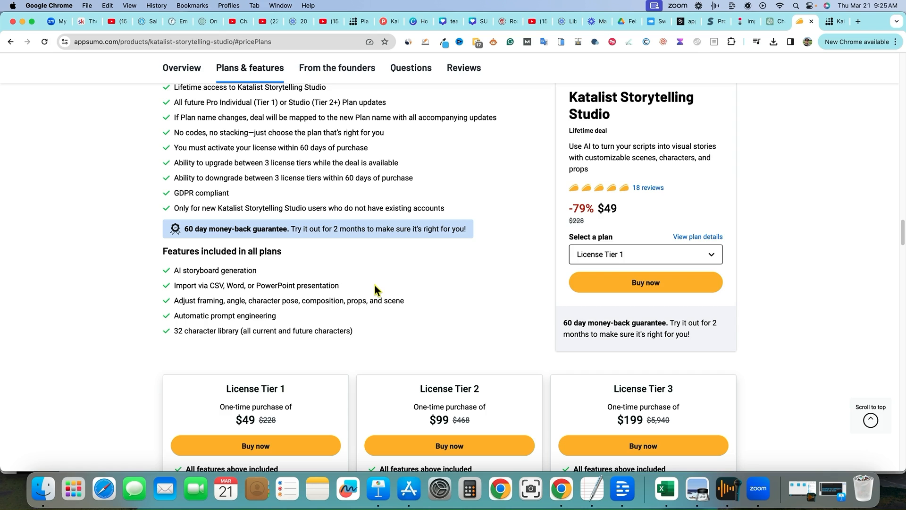
pyautogui.scroll(-3, 307, 306)
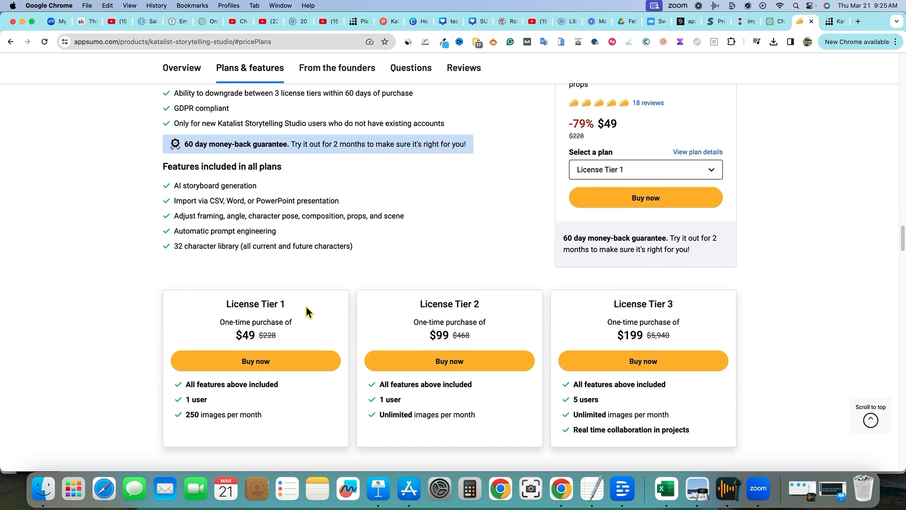
pyautogui.scroll(-1, 307, 311)
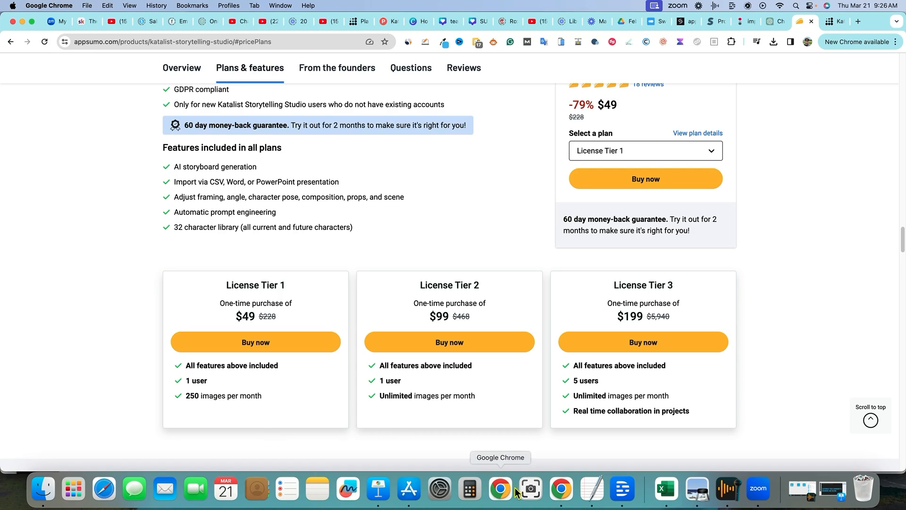
pyautogui.click(474, 495)
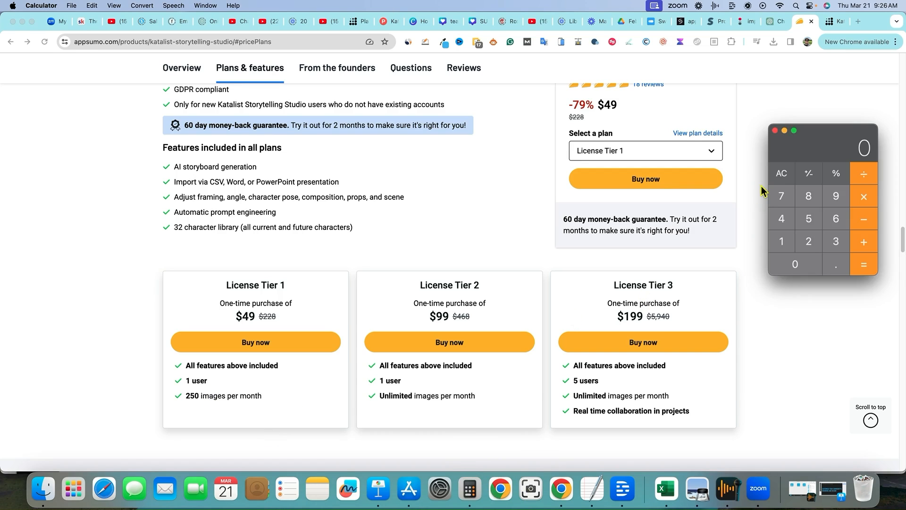
pyautogui.click(809, 245)
pyautogui.click(808, 219)
pyautogui.click(802, 261)
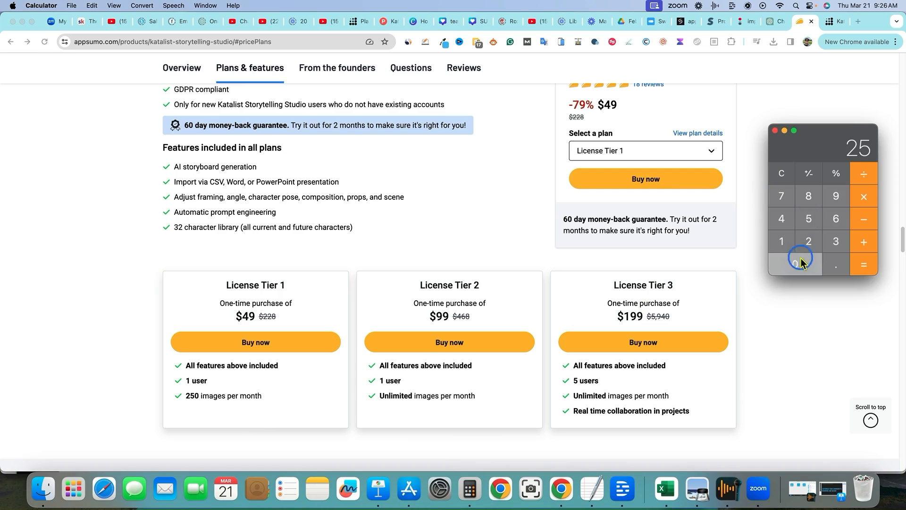
pyautogui.click(865, 178)
pyautogui.click(780, 245)
pyautogui.click(795, 263)
pyautogui.click(865, 266)
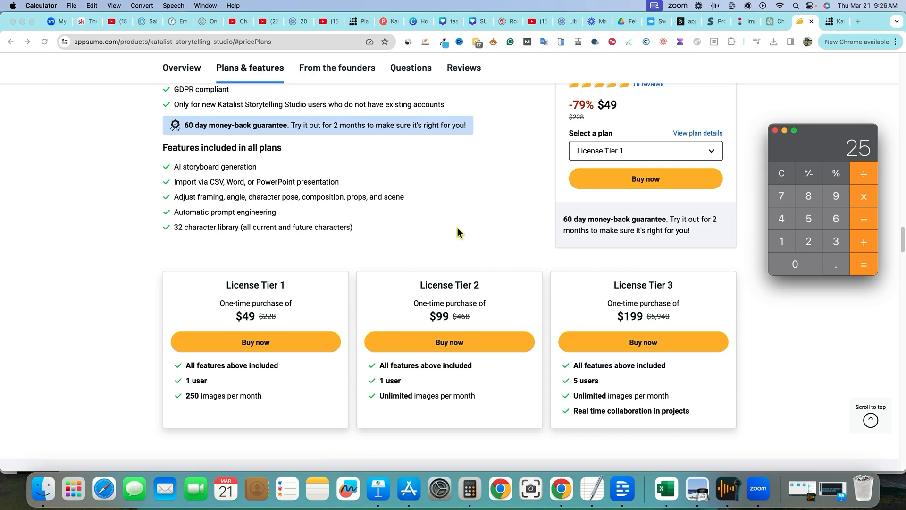
# Step: Return to the AppSumo page and compare License Tiers 1, 2 and 3 by price, users, image allowance and collaboration
pyautogui.click(599, 380)
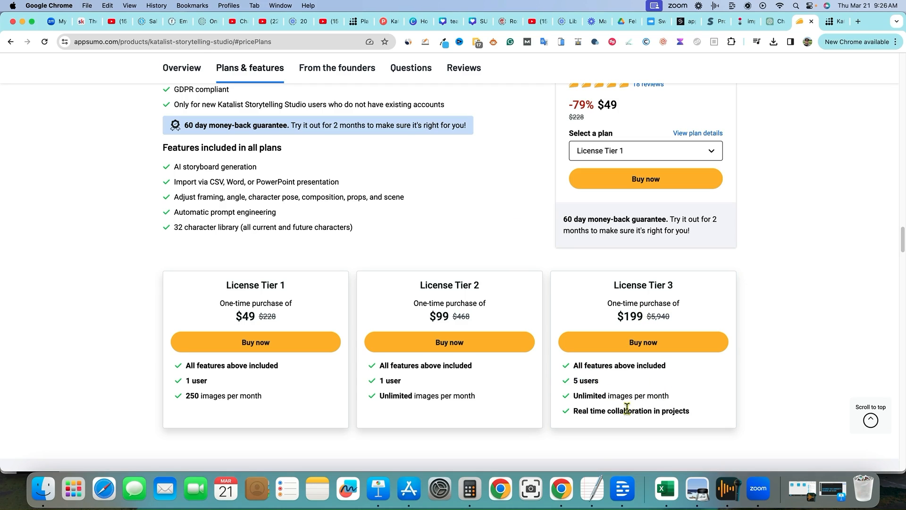
pyautogui.scroll(-1, 673, 411)
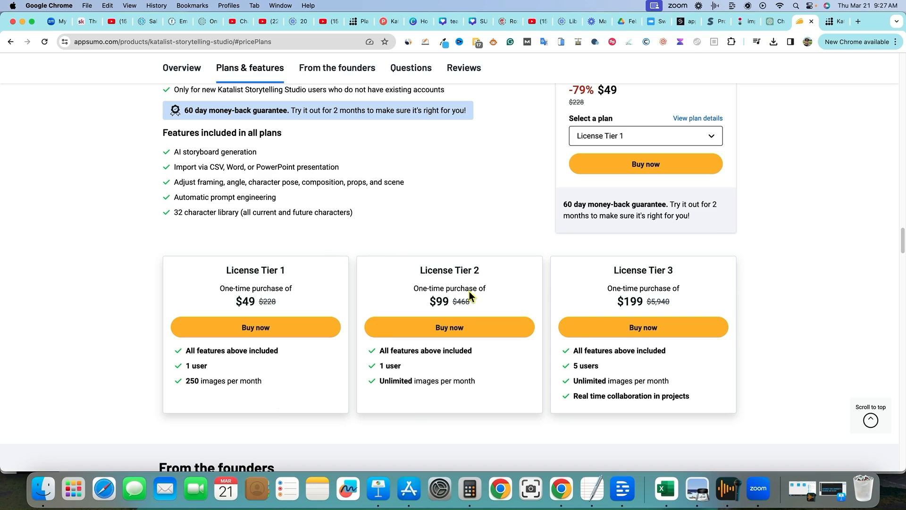
pyautogui.scroll(-1, 755, 321)
pyautogui.scroll(-2, 754, 320)
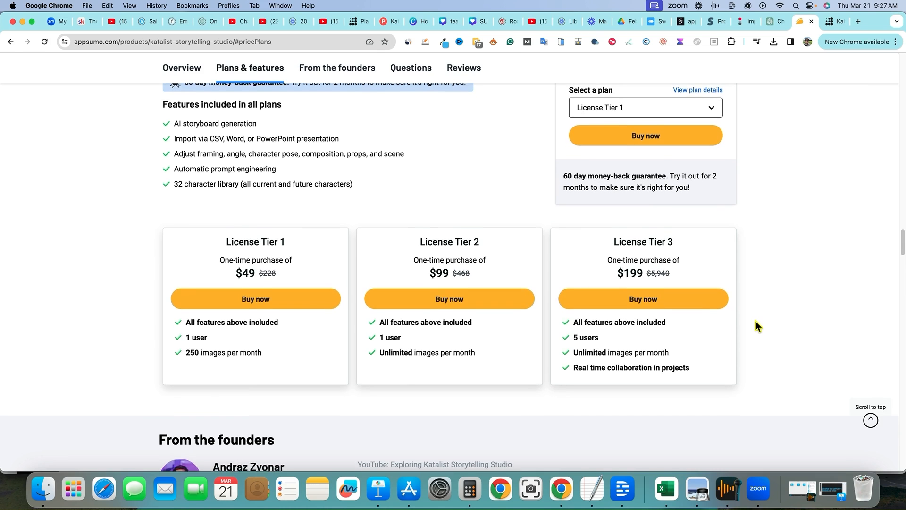
pyautogui.scroll(3, 755, 321)
pyautogui.scroll(3, 755, 325)
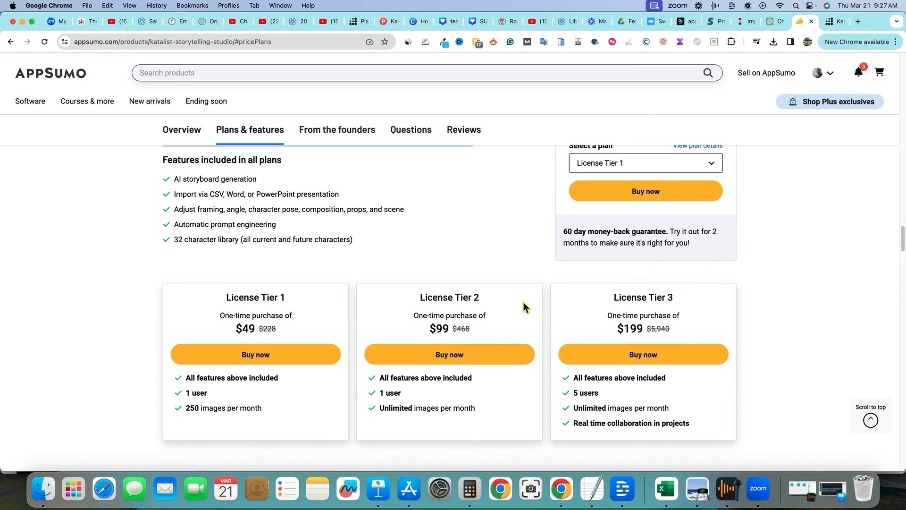